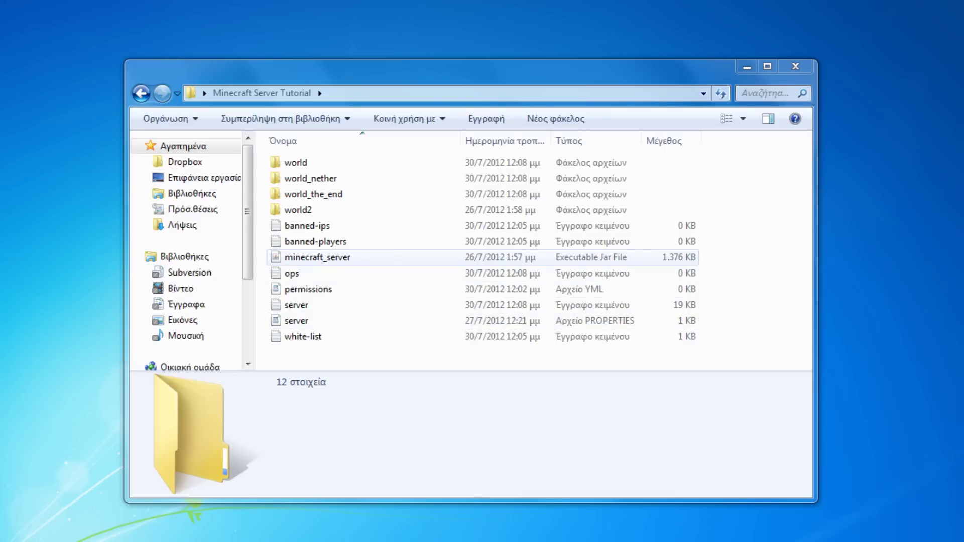
Step: Launch minecraft_server.jar, log in to the launcher, and print the console help list
left_click(316, 257)
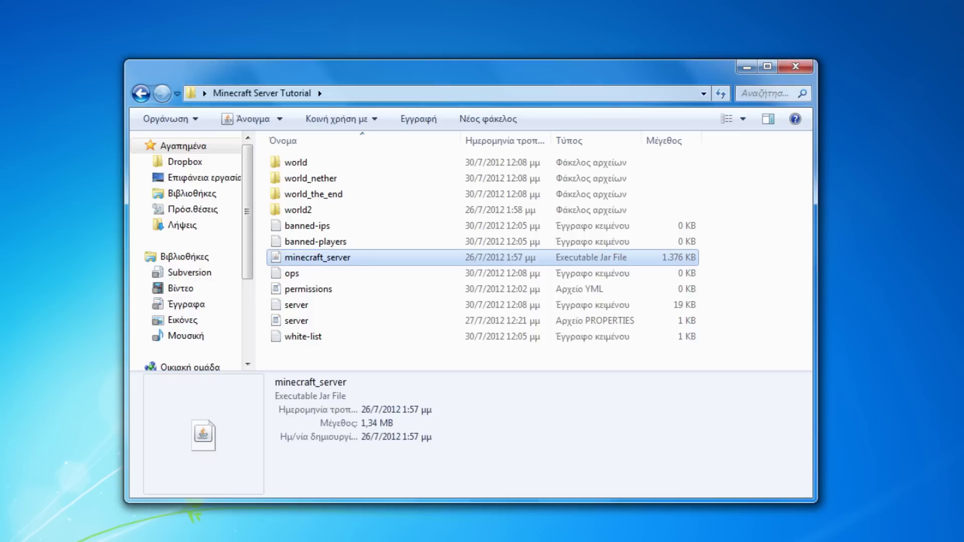
key("Return")
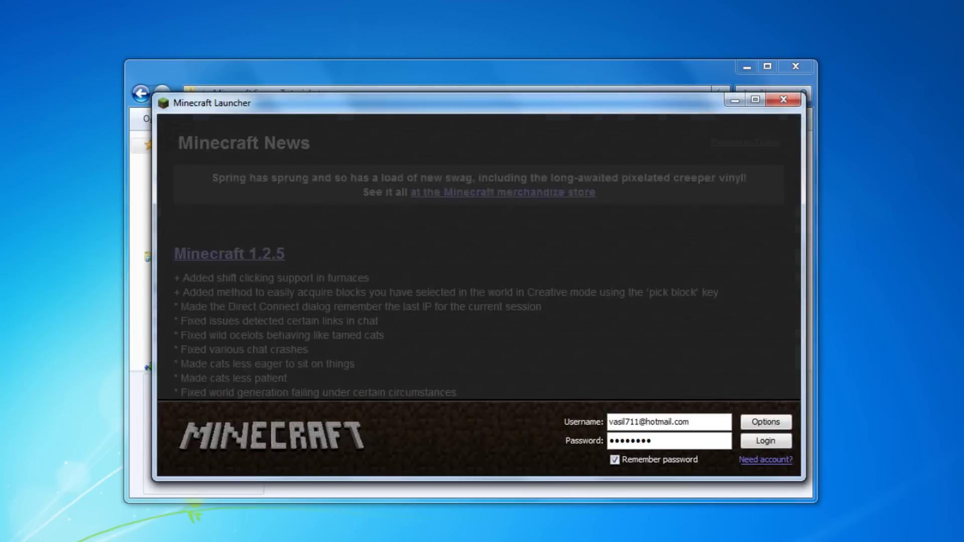
key("Return")
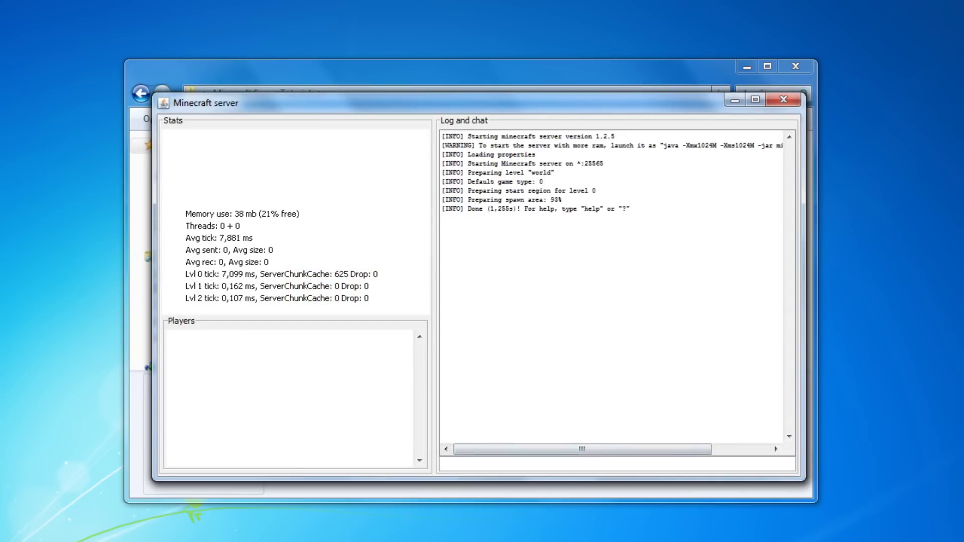
type("help")
key("Return")
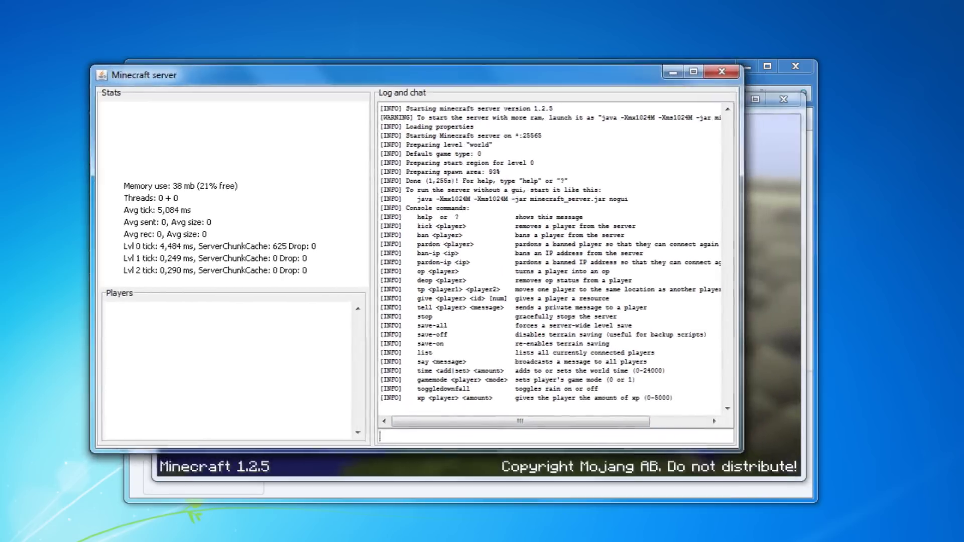
left_click_drag(199, 103, 119, 64)
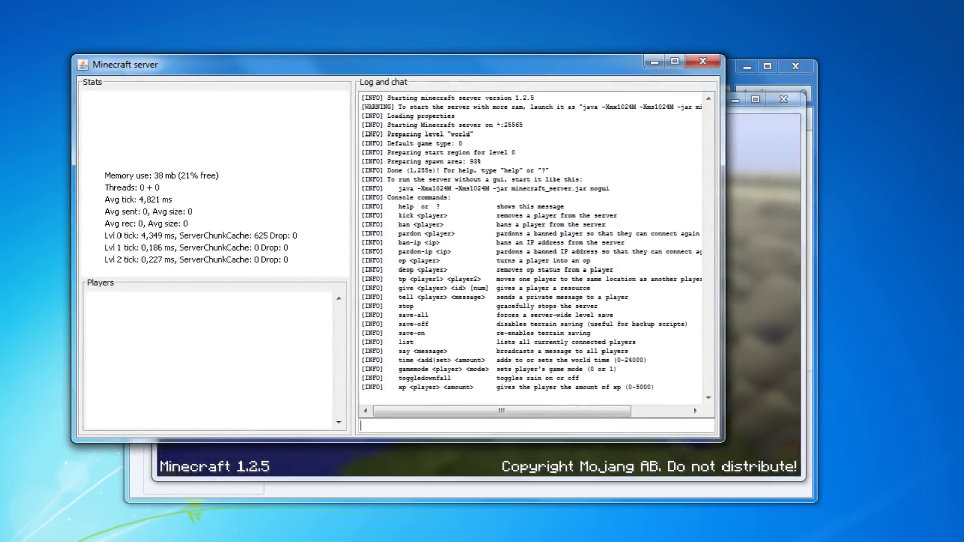
Step: Direct-connect the client to 192.168.1.64, then pause and return to the server console
left_click(785, 334)
left_click(478, 328)
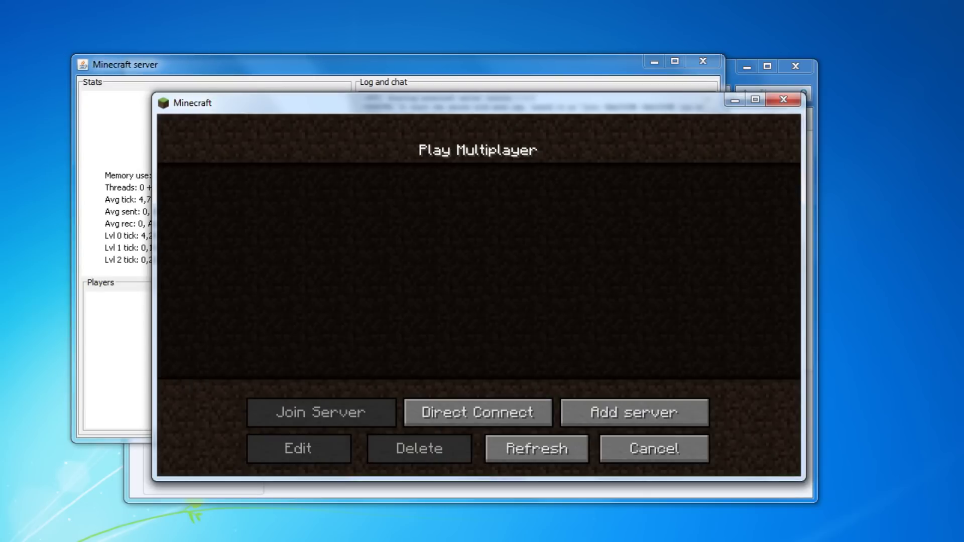
left_click(478, 411)
type("192.168.1.64")
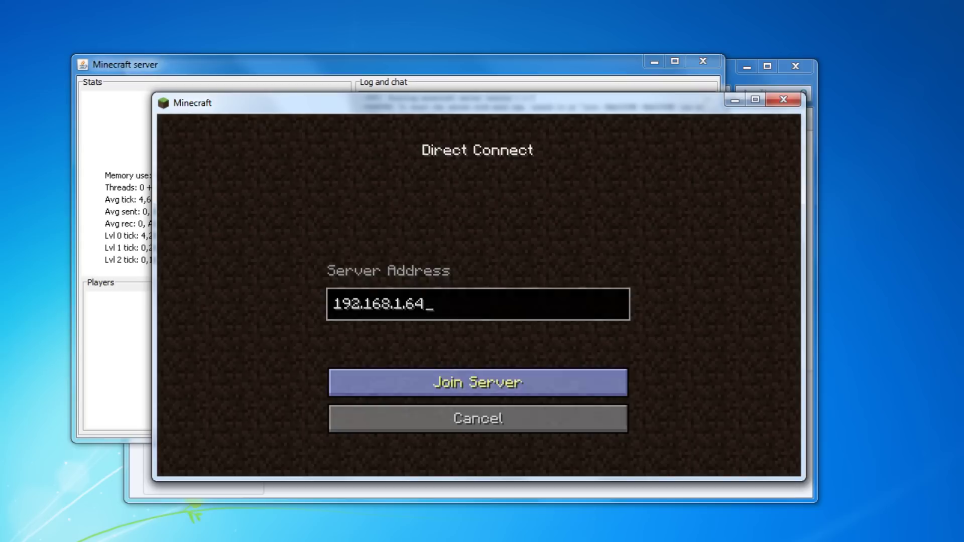
left_click(477, 382)
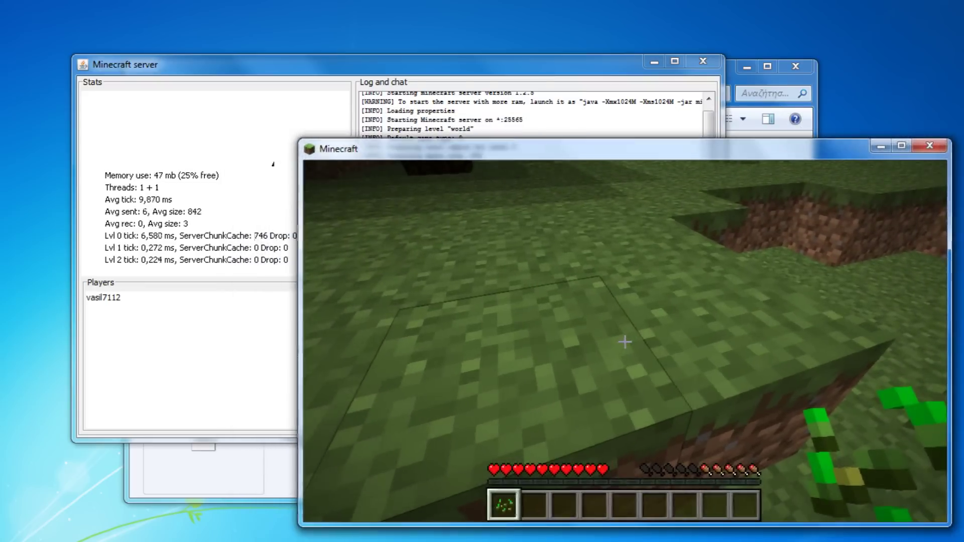
key("Escape")
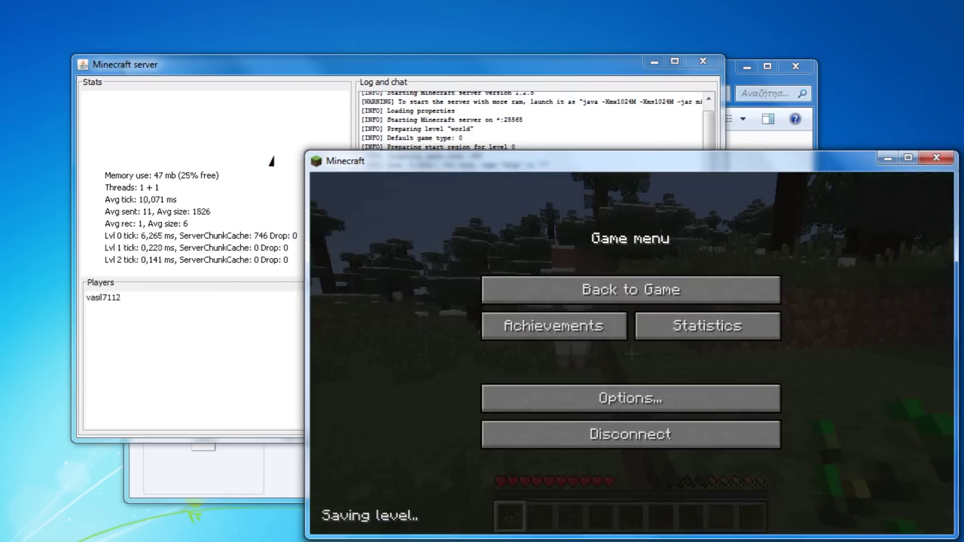
key("alt+Tab")
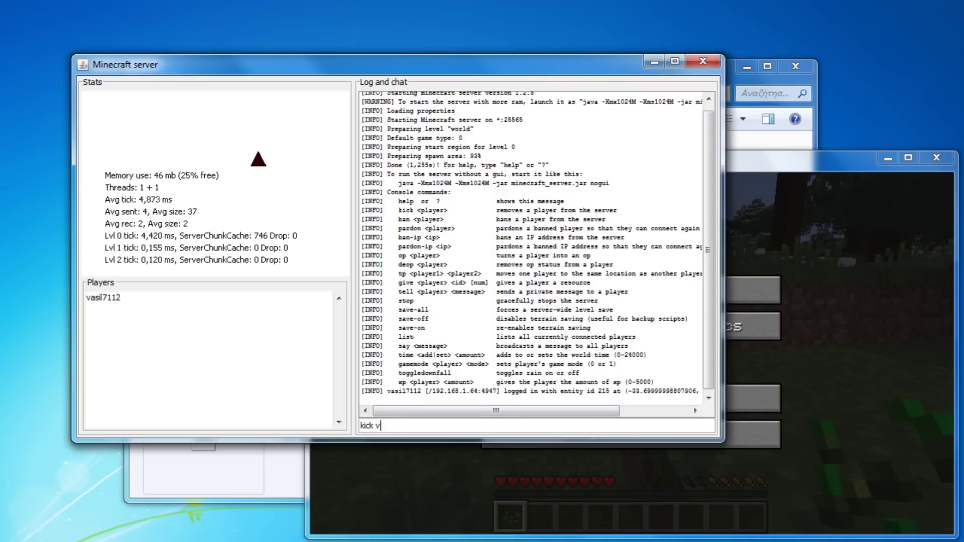
type("12")
key("Return")
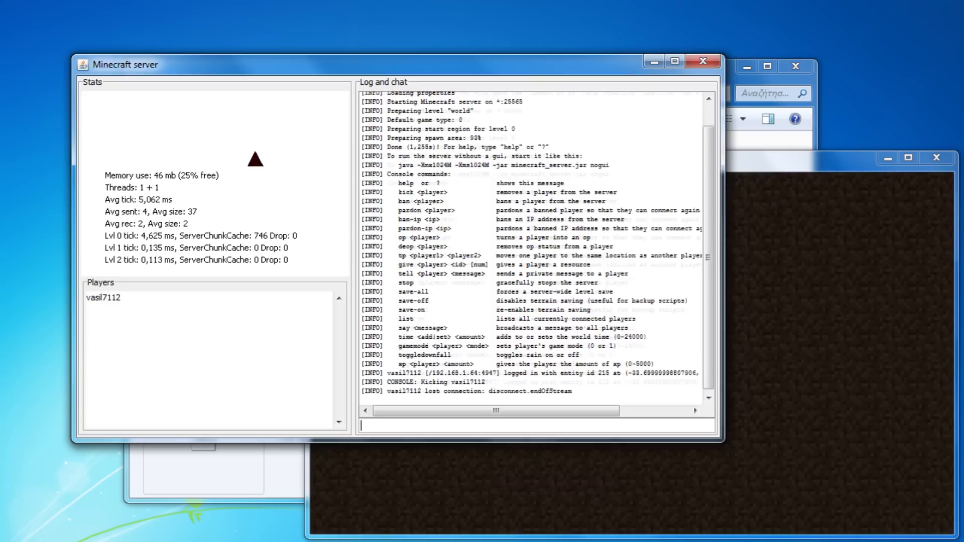
left_click(631, 477)
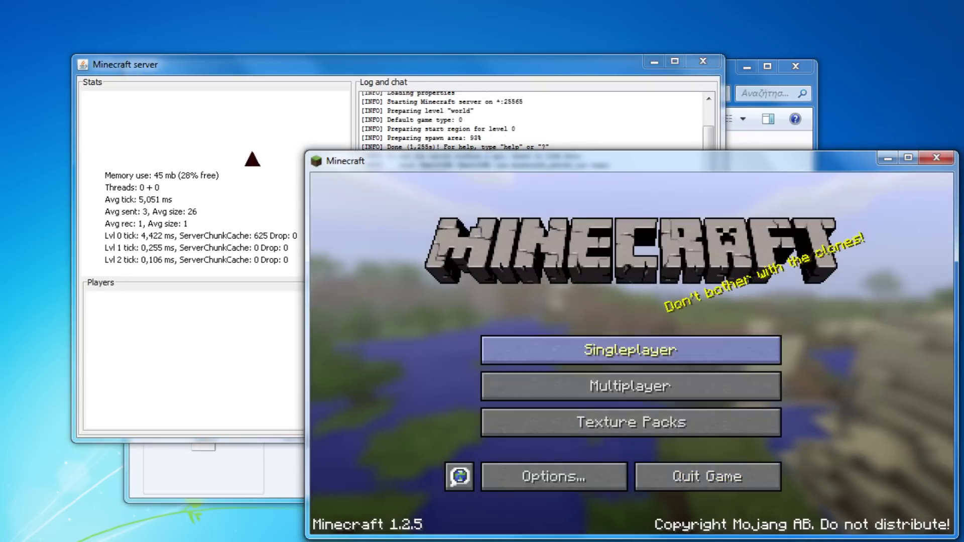
left_click(631, 386)
left_click(630, 470)
left_click(630, 439)
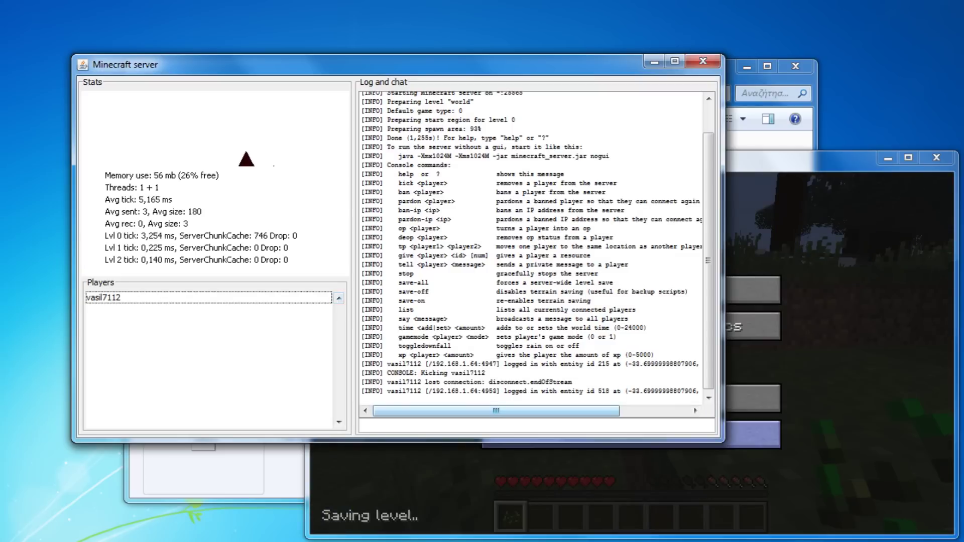
type("ban vasil7112")
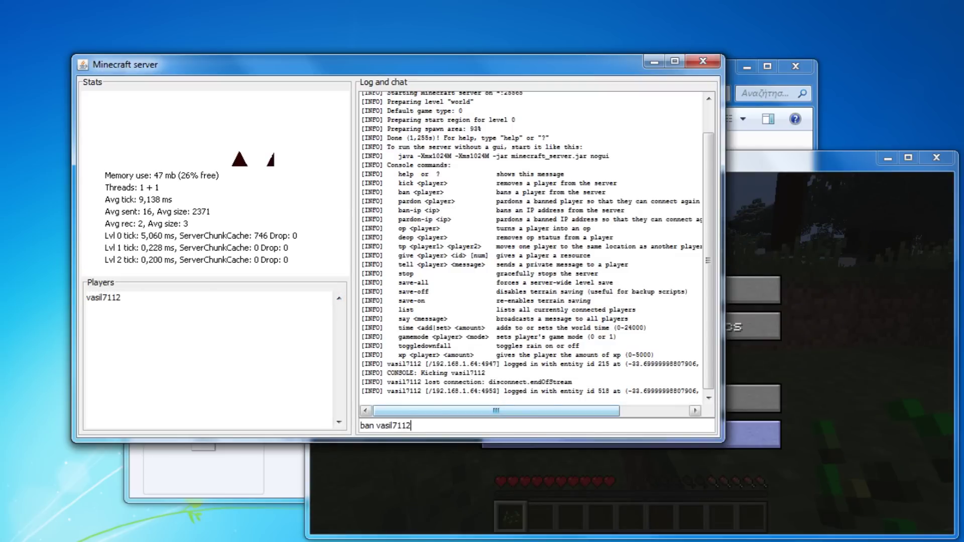
Step: Ban vasil7112 and confirm the client's rejoin attempt is refused
key("Return")
left_click(631, 420)
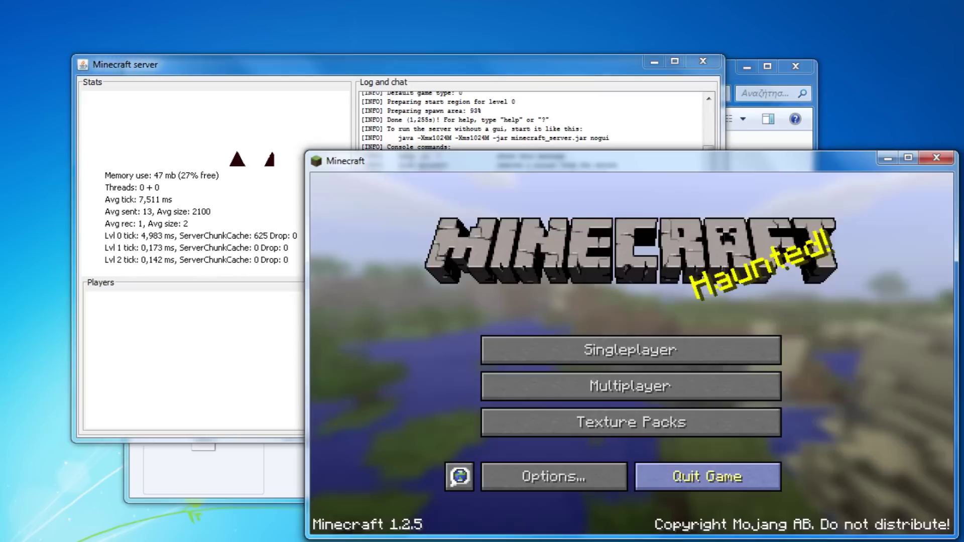
left_click(631, 385)
left_click(631, 470)
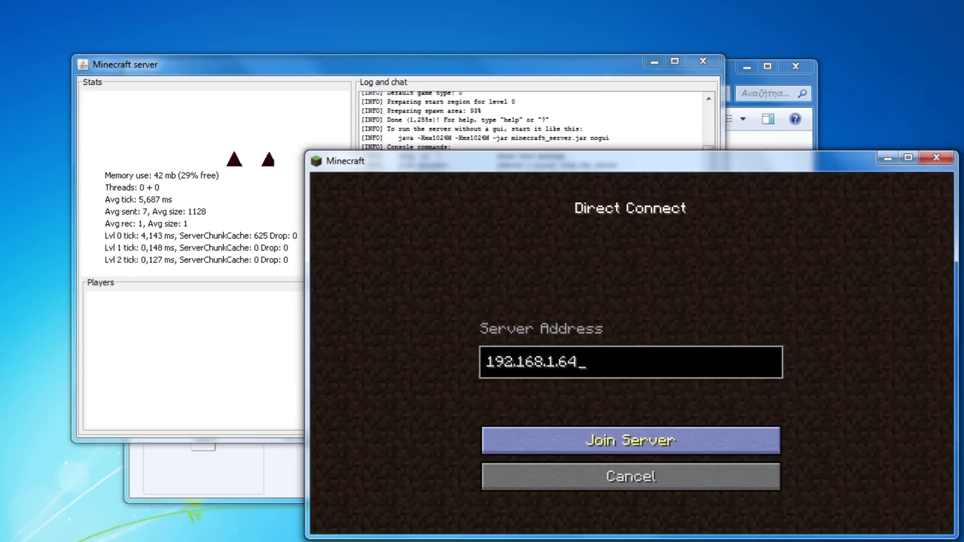
left_click(585, 439)
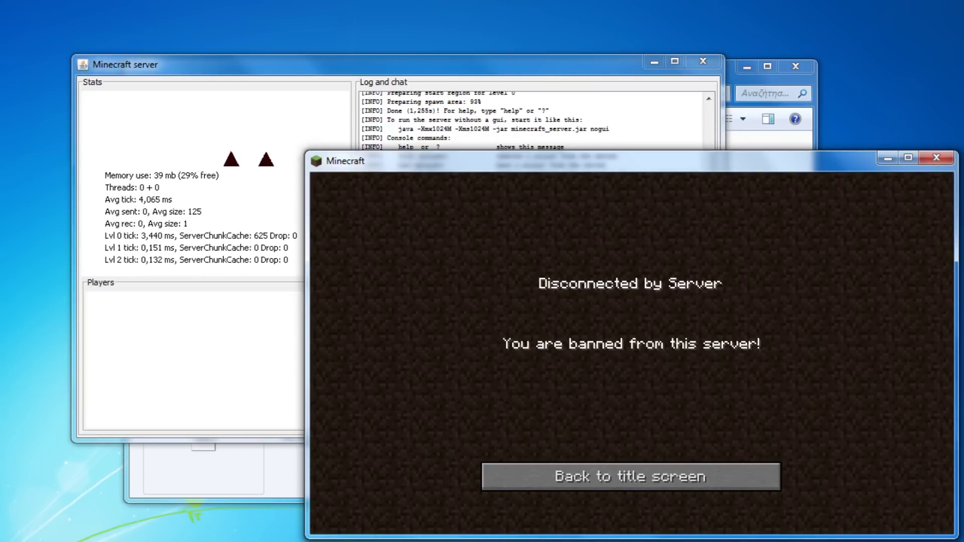
left_click(554, 476)
left_click(631, 385)
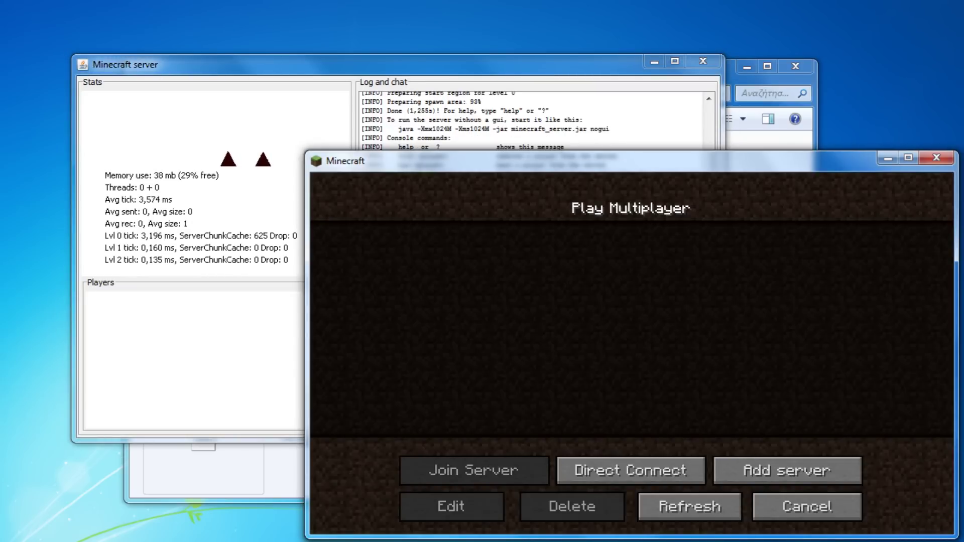
key("alt+Tab")
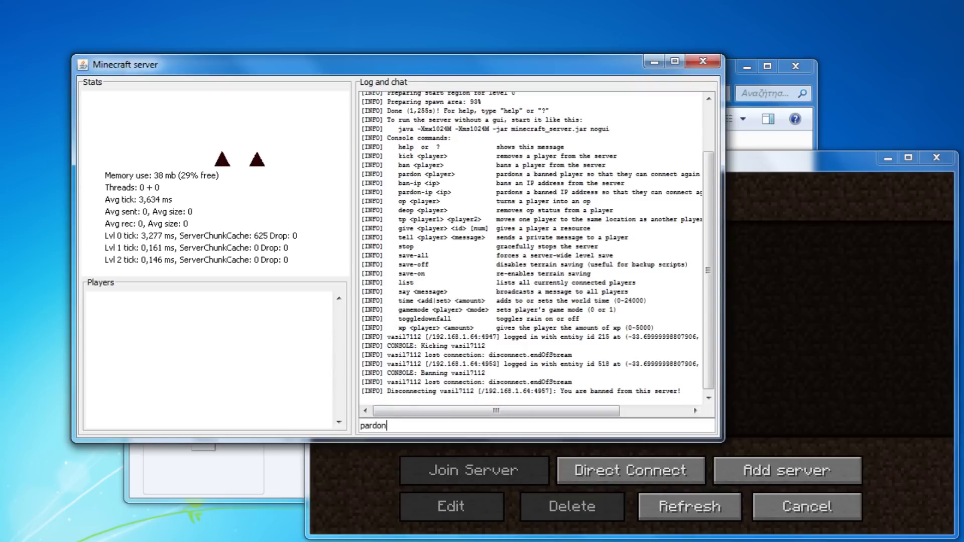
Step: Pardon vasil7112, rejoin the server successfully, then disconnect to the title screen
key("Return")
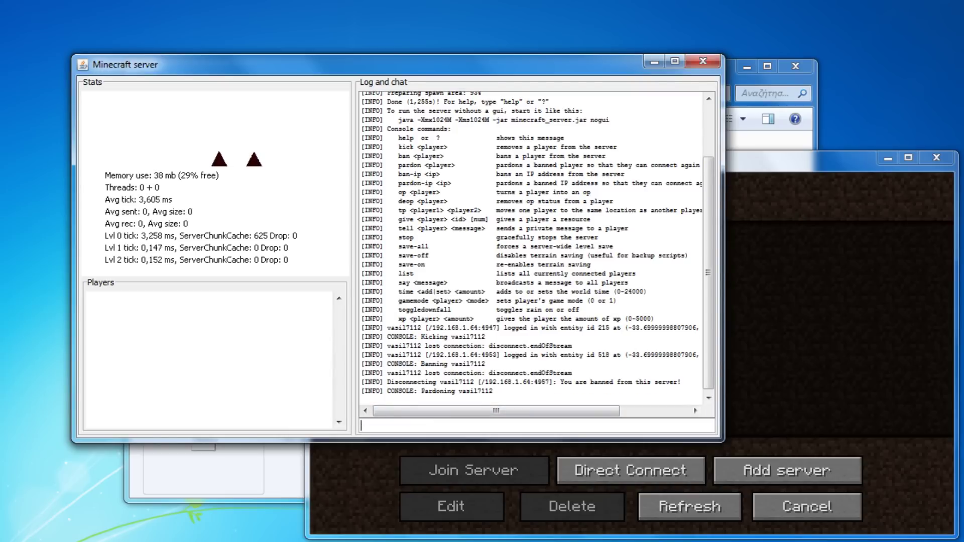
key("alt+Tab")
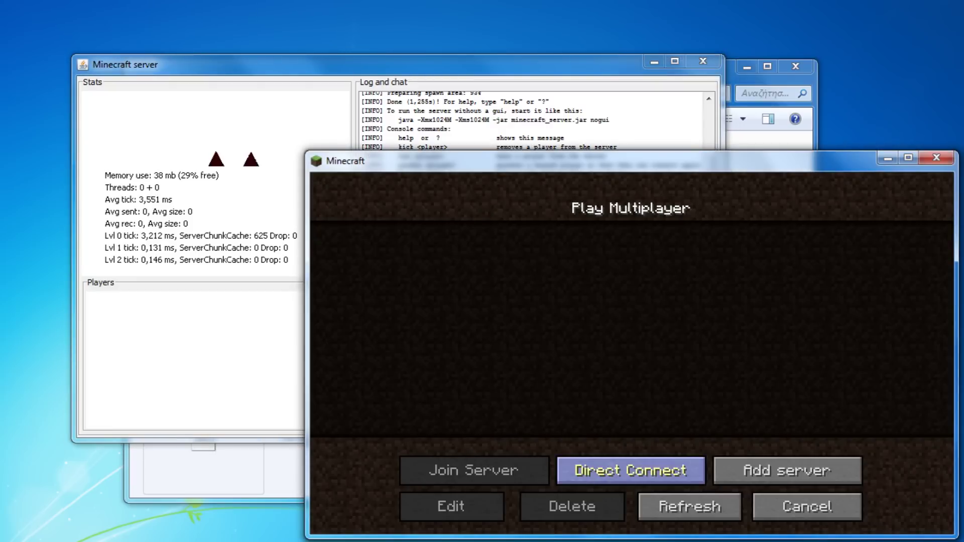
left_click(630, 470)
left_click(631, 440)
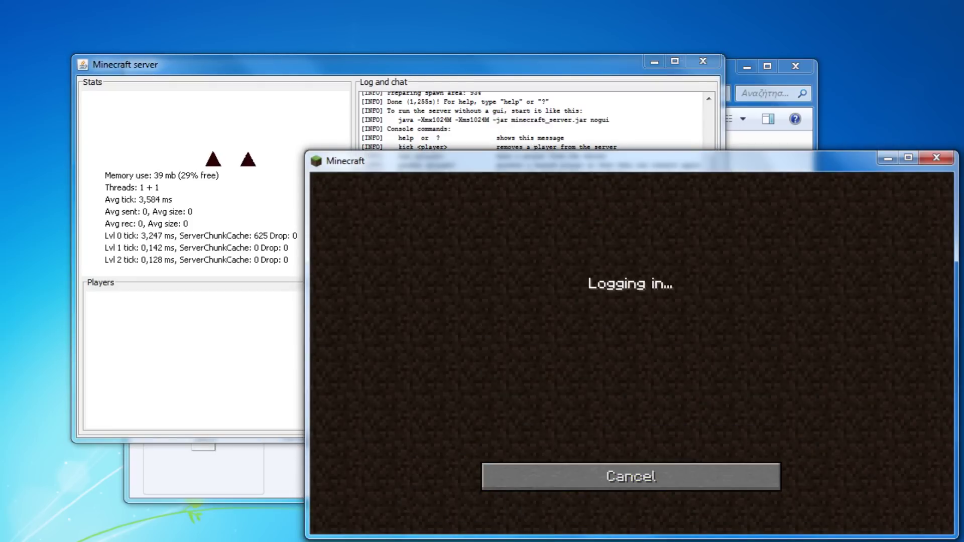
key("Escape")
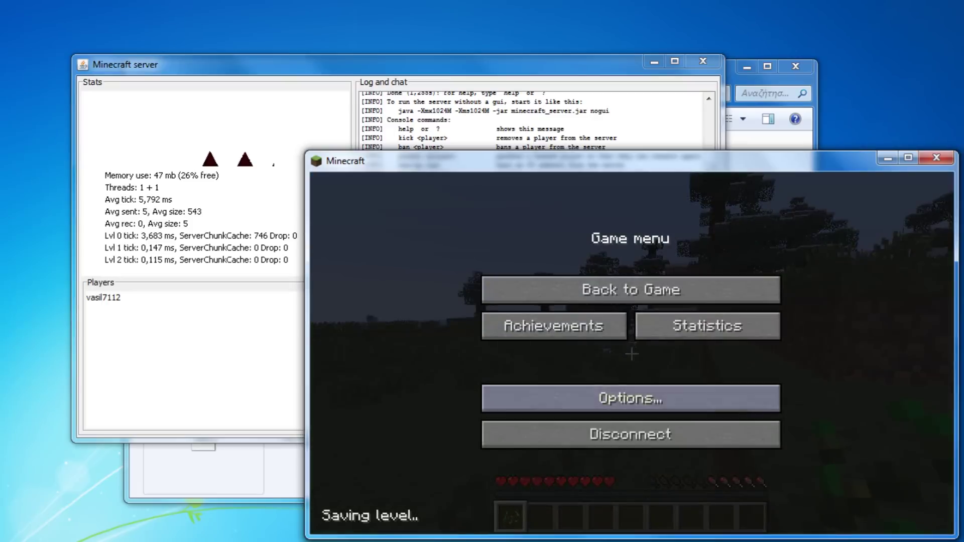
left_click(630, 434)
key("alt+Tab")
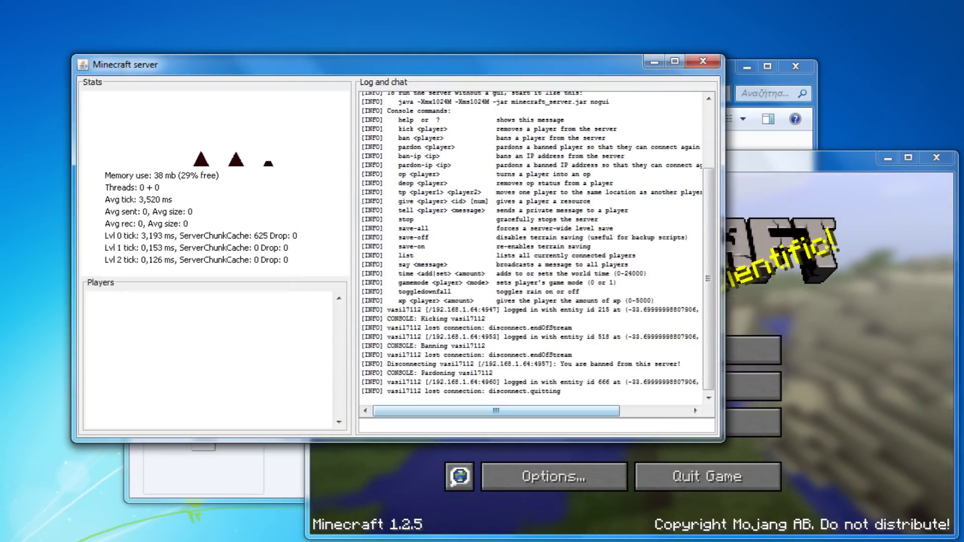
type("ban")
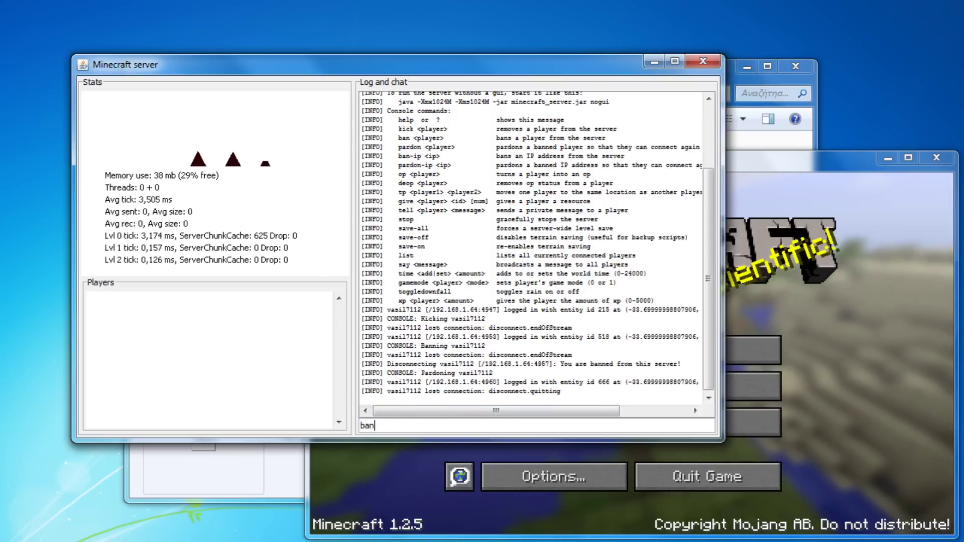
type("-ip ")
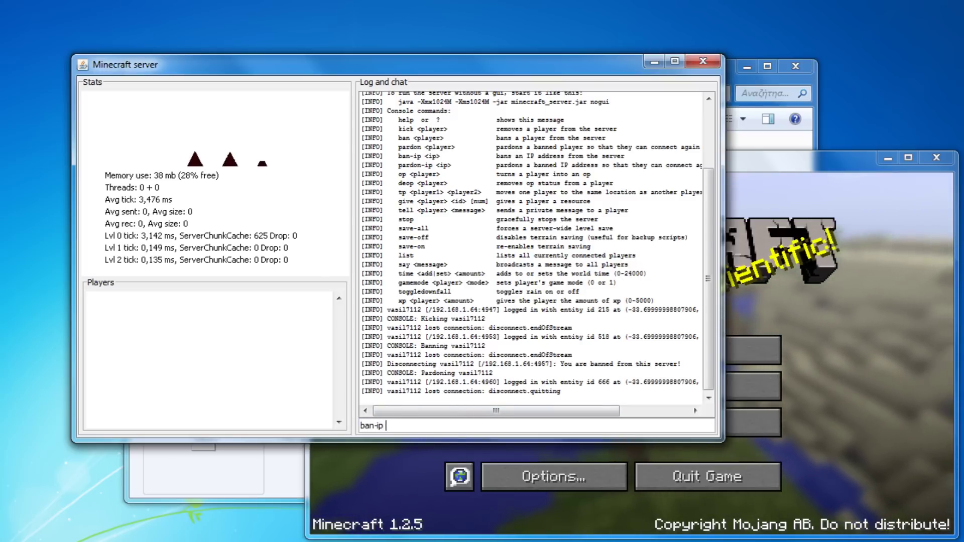
type("vasil7112")
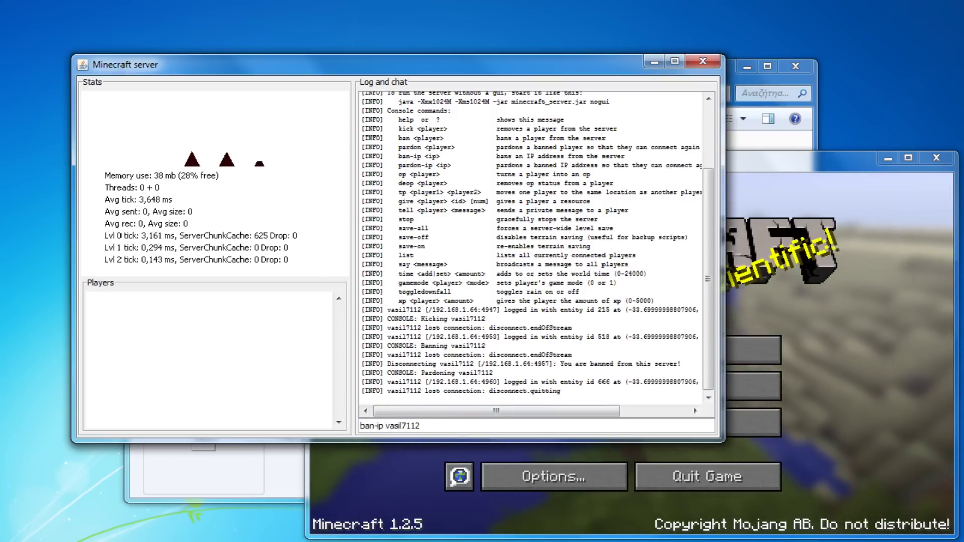
Step: Delete the player name from the typed ban-ip command, leaving it without a target
key("BackSpace")
key("BackSpace")
key("BackSpace")
key("BackSpace")
key("BackSpace")
key("BackSpace")
key("BackSpace")
key("BackSpace")
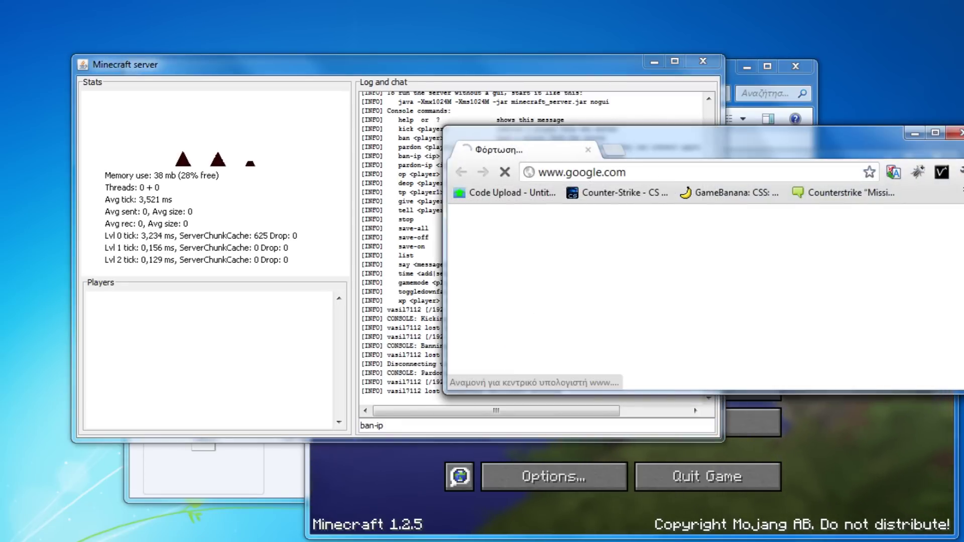
Step: Look up the public IP 79.103.200.116 on whatsmyip.org, then return to the server console
key("ctrl+l")
type("i")
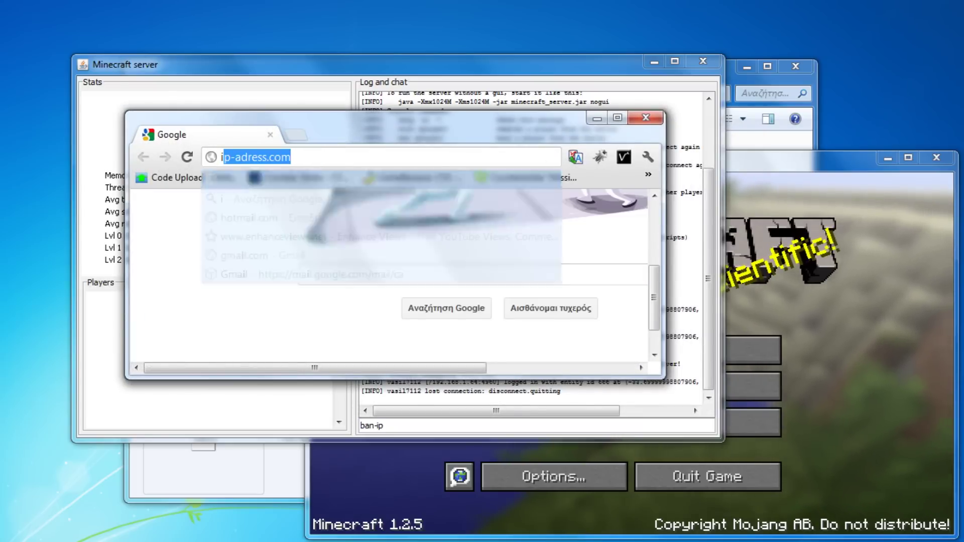
type("p-")
key("Return")
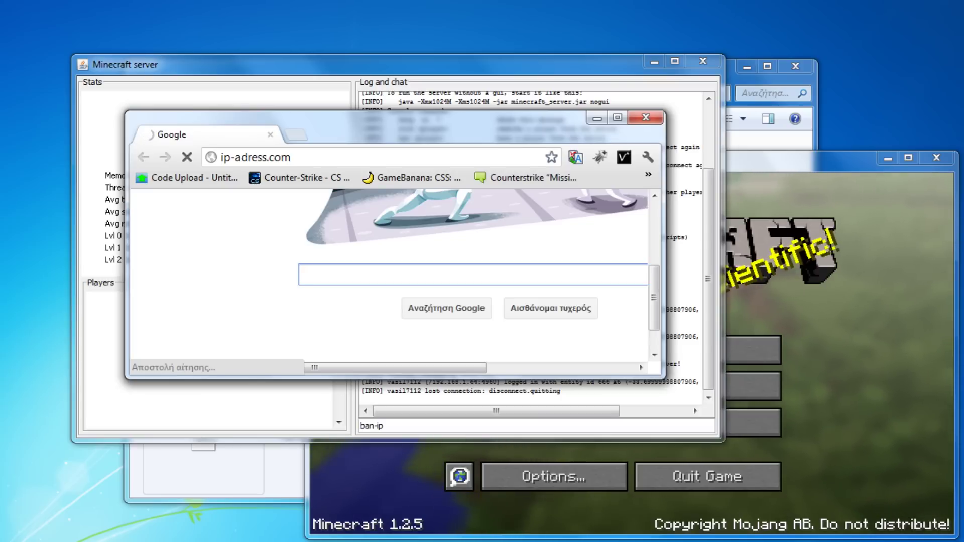
left_click(387, 308)
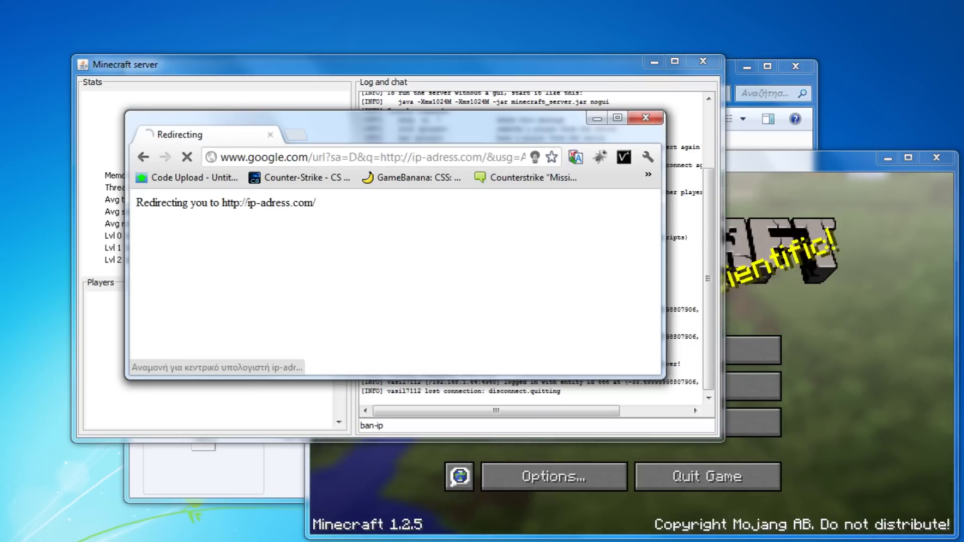
left_click(326, 157)
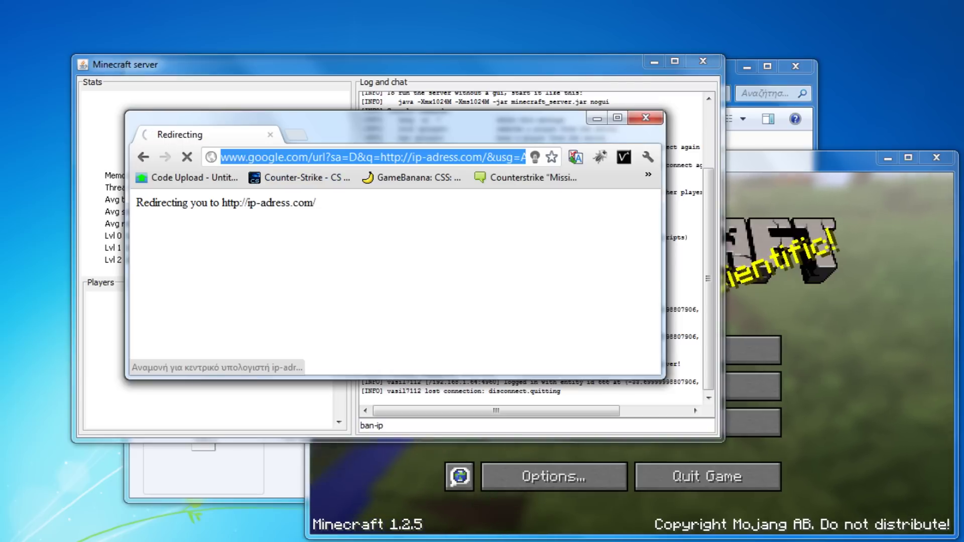
type("google.gr")
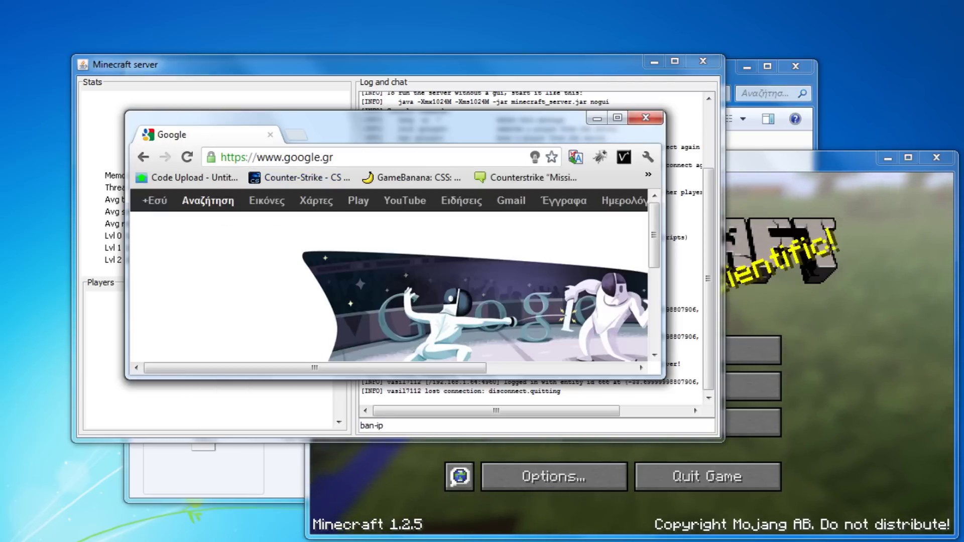
type("whats")
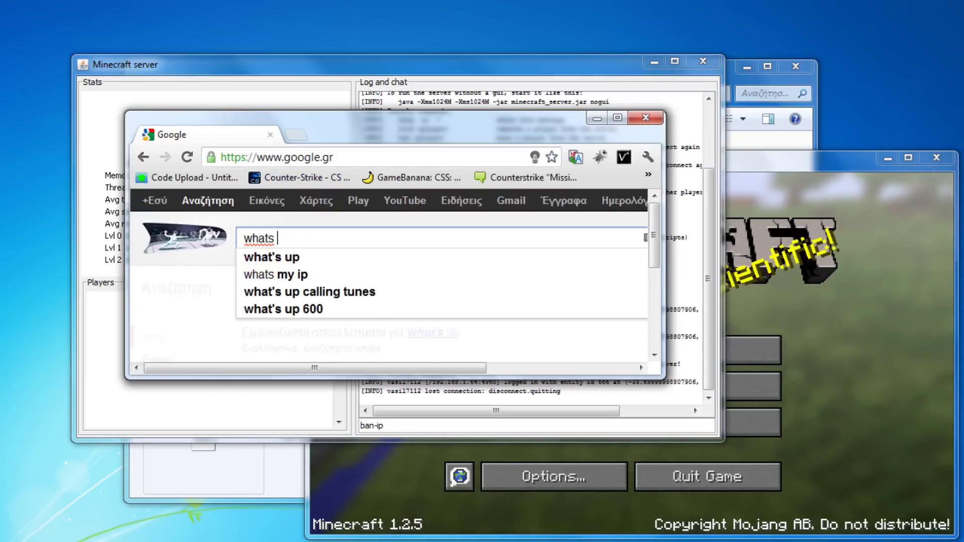
type(" my ip")
key("Return")
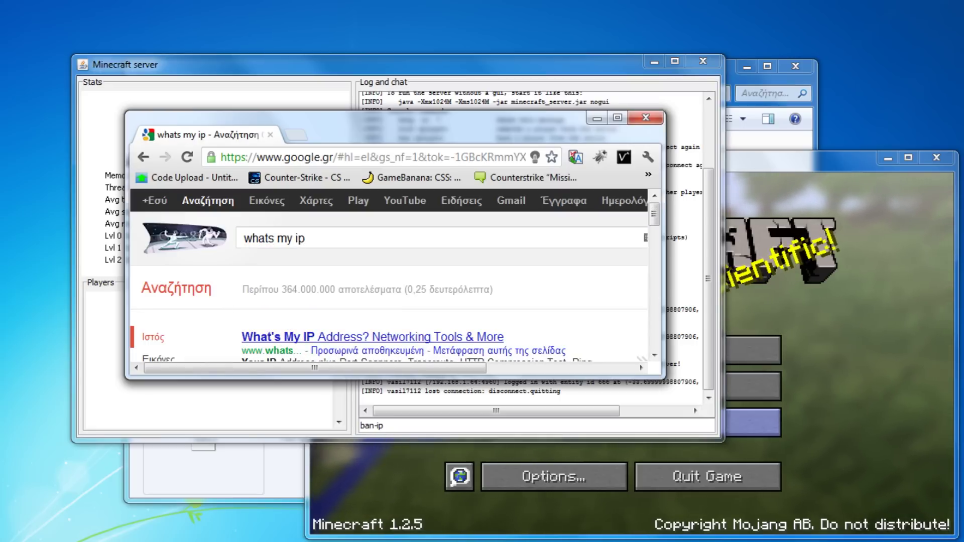
left_click(373, 336)
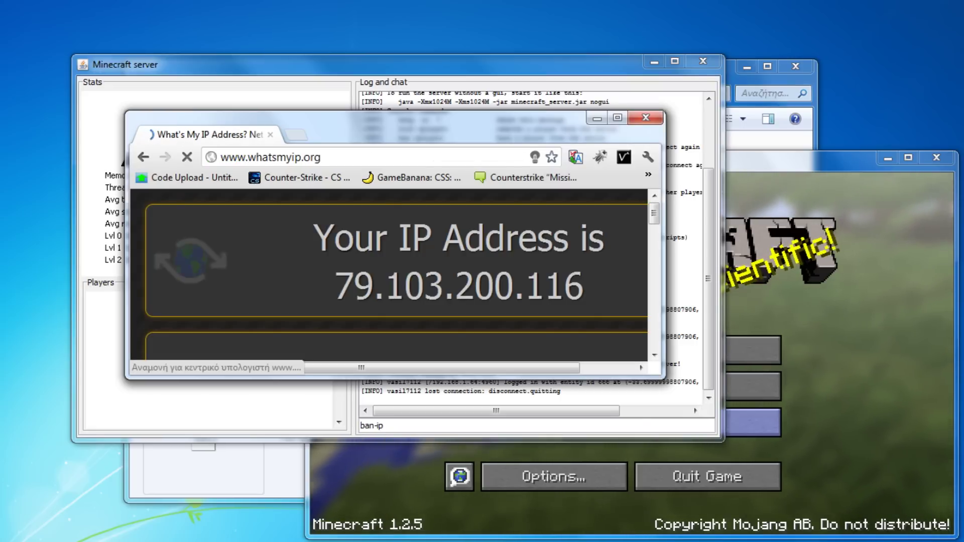
scroll(584, 226, "down", 2)
left_click_drag(583, 212, 335, 212)
key("ctrl+c")
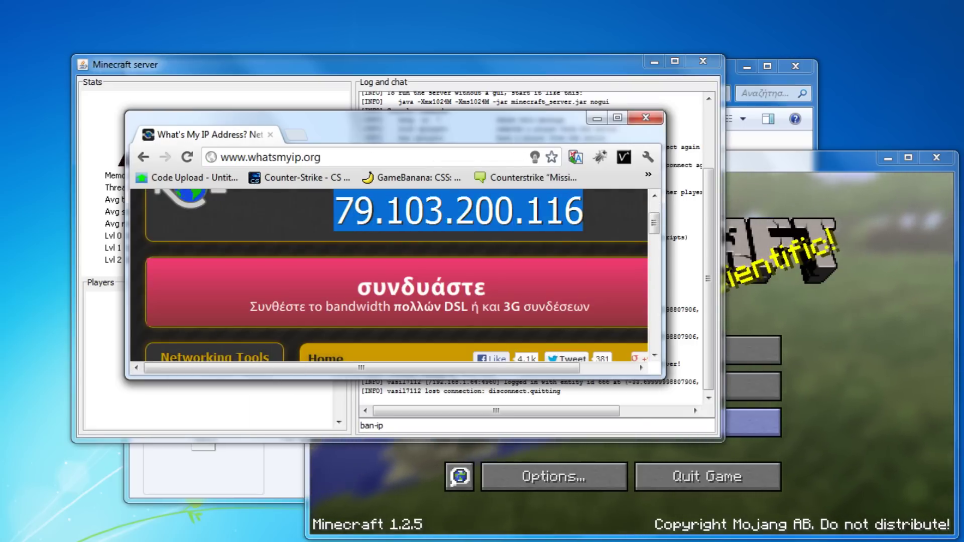
left_click(388, 426)
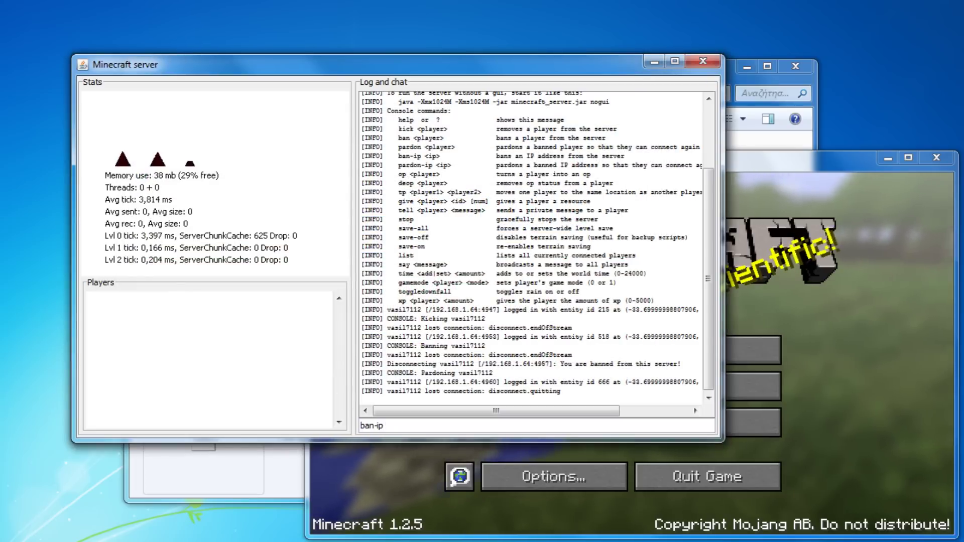
key("ctrl+v")
key("Return")
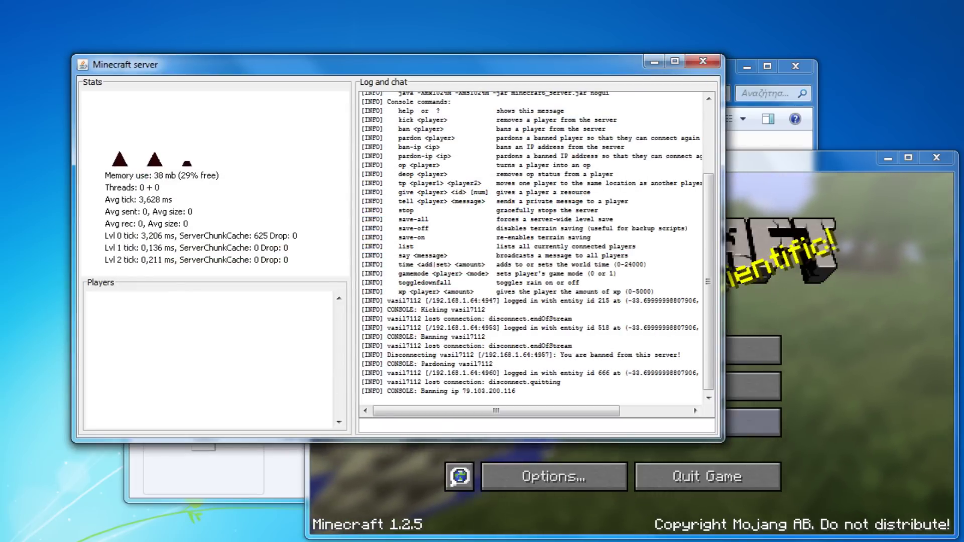
left_click(753, 385)
left_click(753, 386)
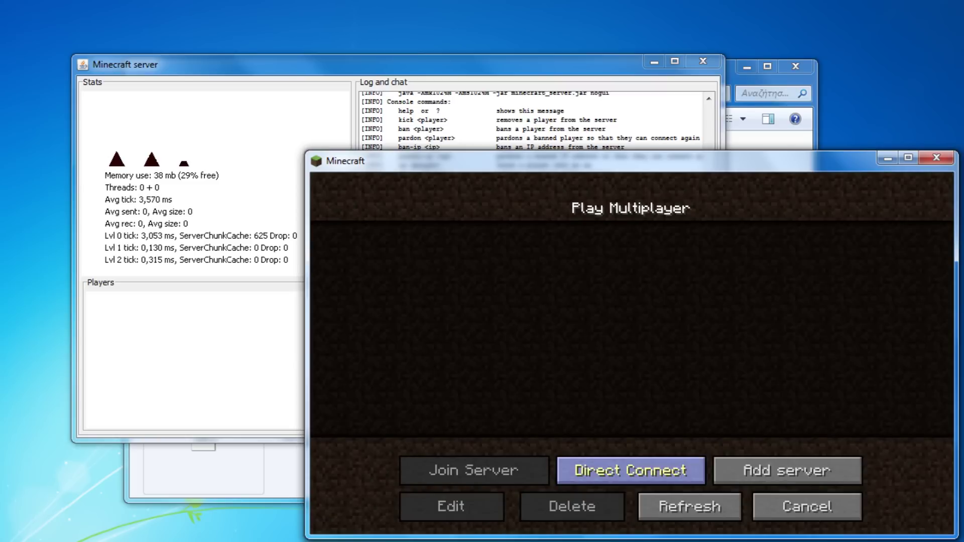
left_click(630, 470)
left_click(631, 441)
Step: Retry the Direct Connect join to 192.168.1.64 after the failed connection
left_click(558, 476)
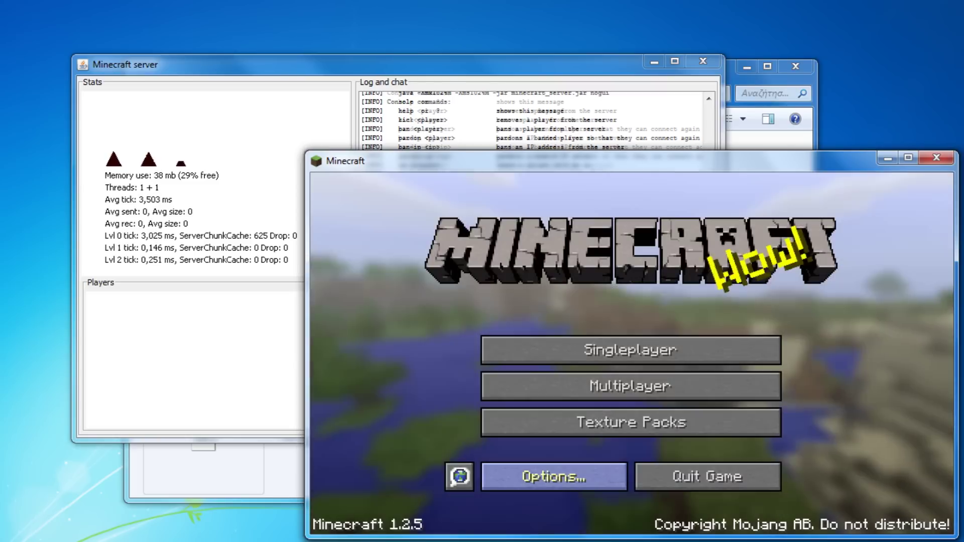
left_click(631, 386)
left_click(630, 470)
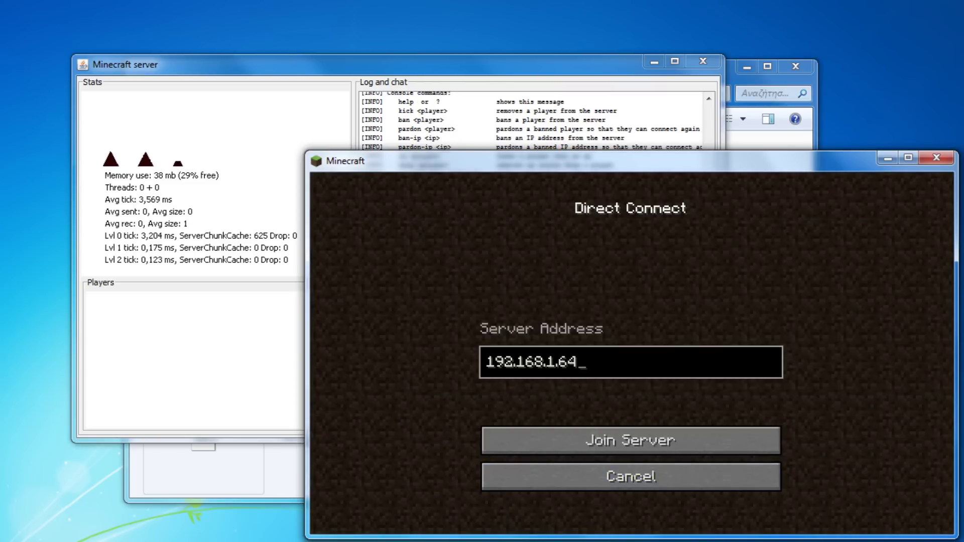
left_click(631, 440)
left_click(630, 476)
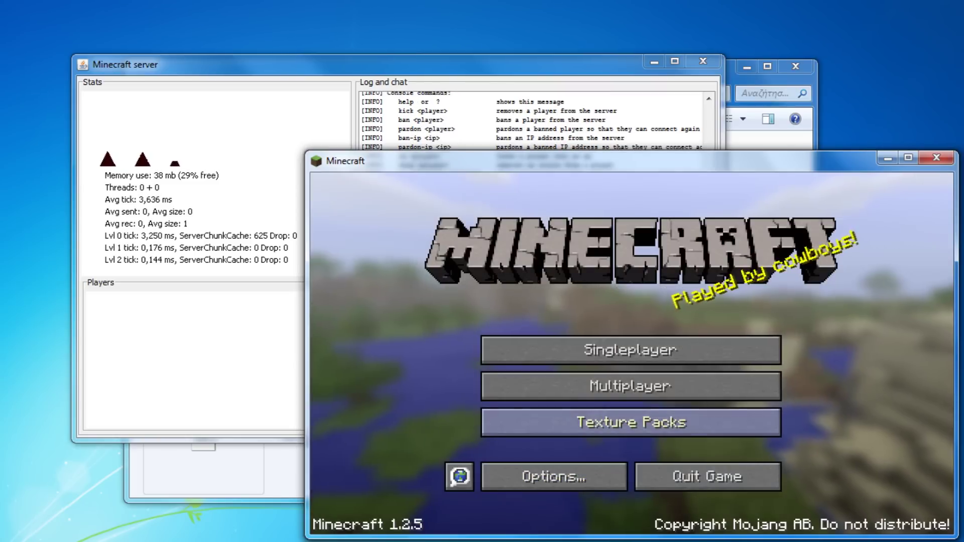
Step: Join 192.168.1.64 successfully, quit to title, and clear the mistyped console command
left_click(631, 385)
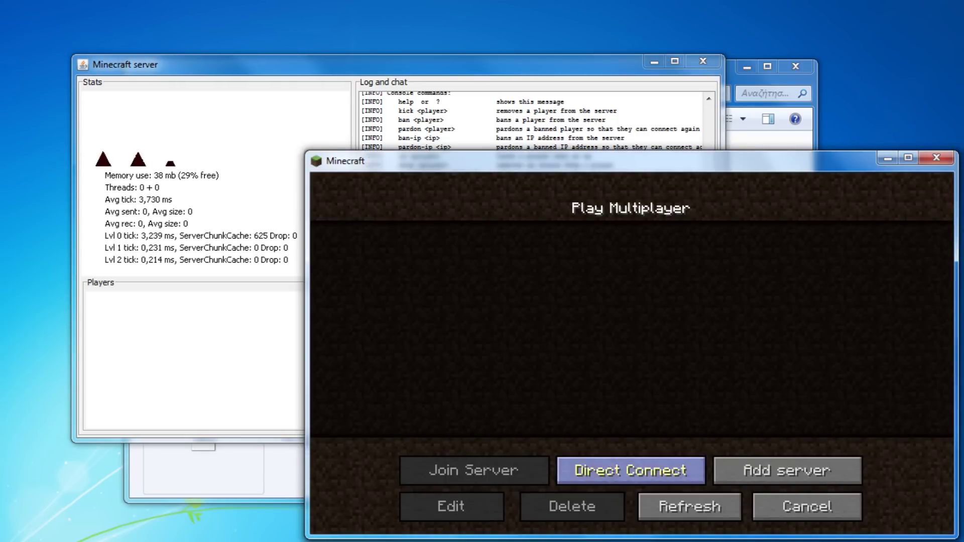
left_click(630, 470)
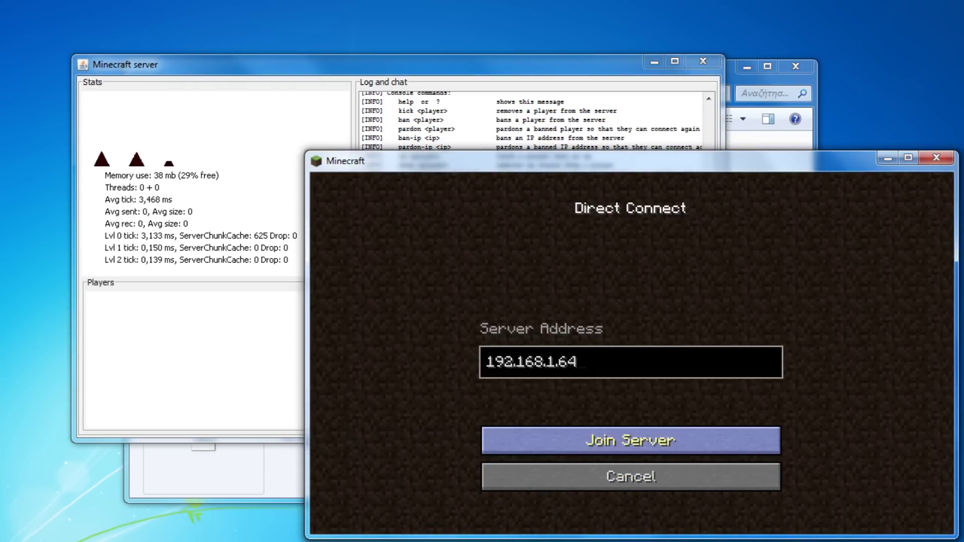
left_click(630, 440)
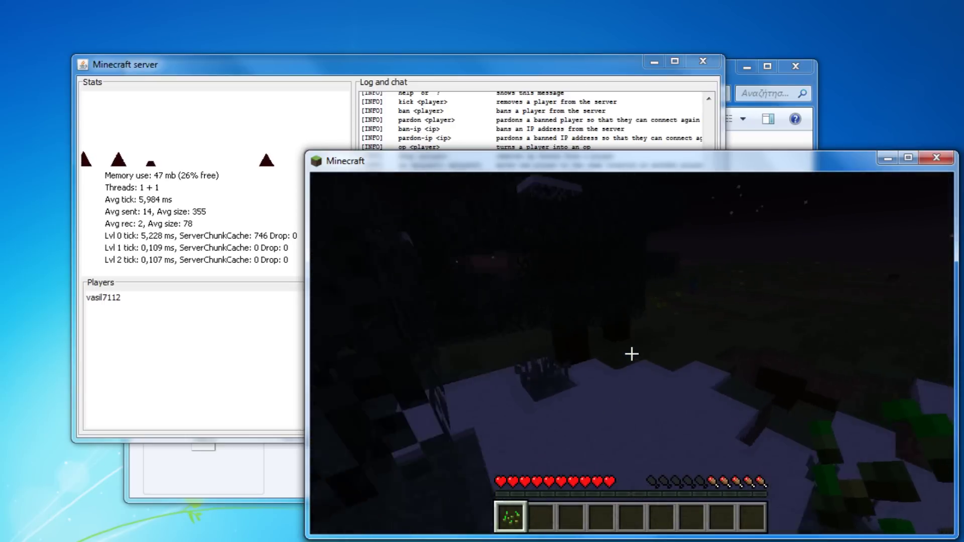
key("Escape")
left_click(630, 433)
left_click(535, 425)
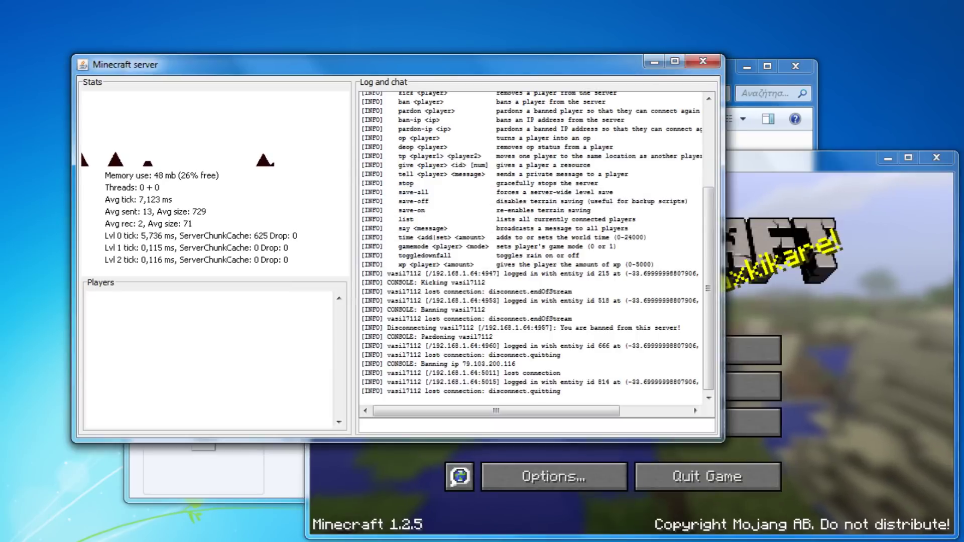
type("ba")
key("BackSpace")
key("BackSpace")
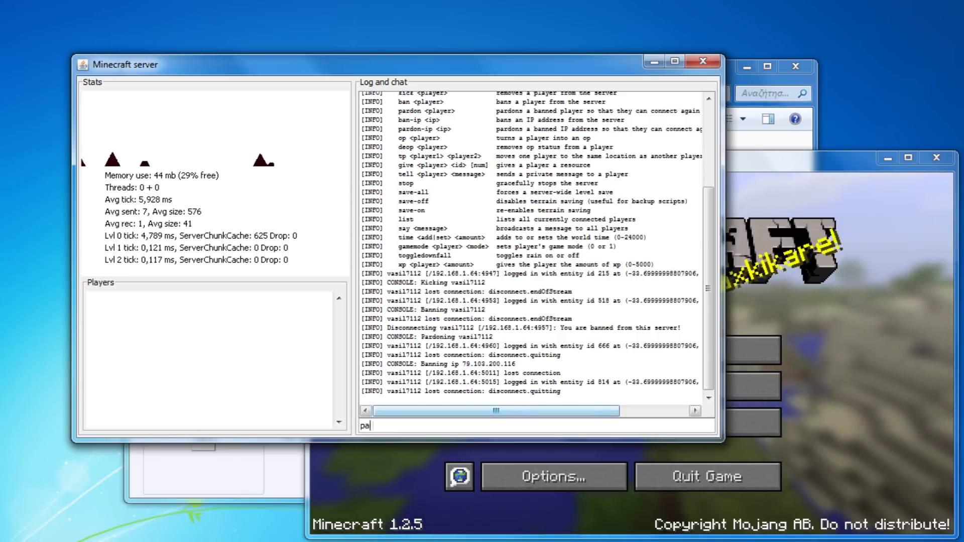
type("pardon")
key("BackSpace")
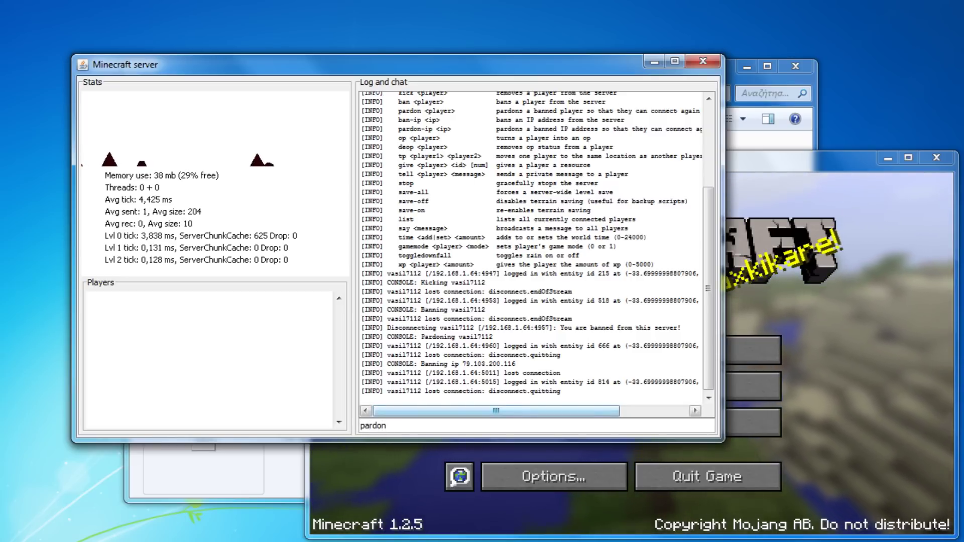
type("-io")
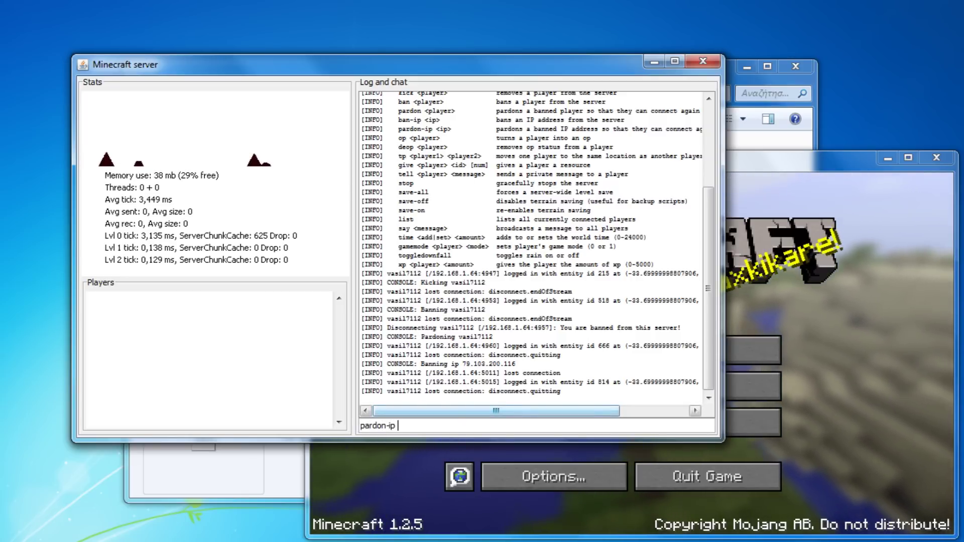
type("79.103.200.116")
key("Return")
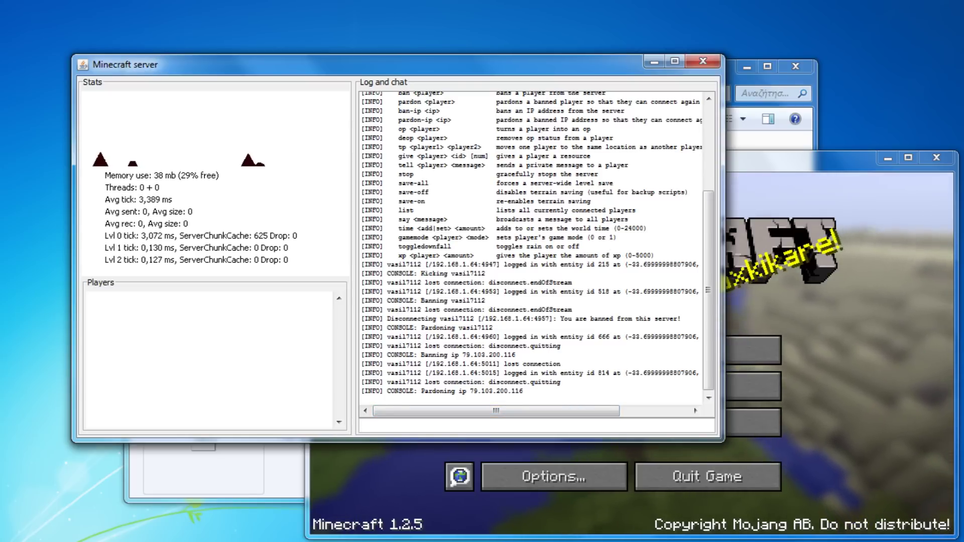
type("op ")
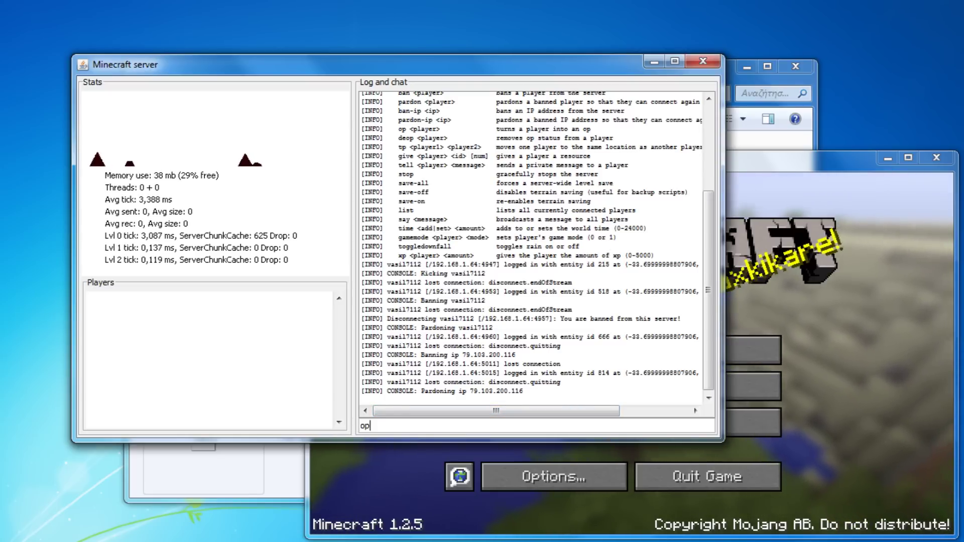
type("vasil7112")
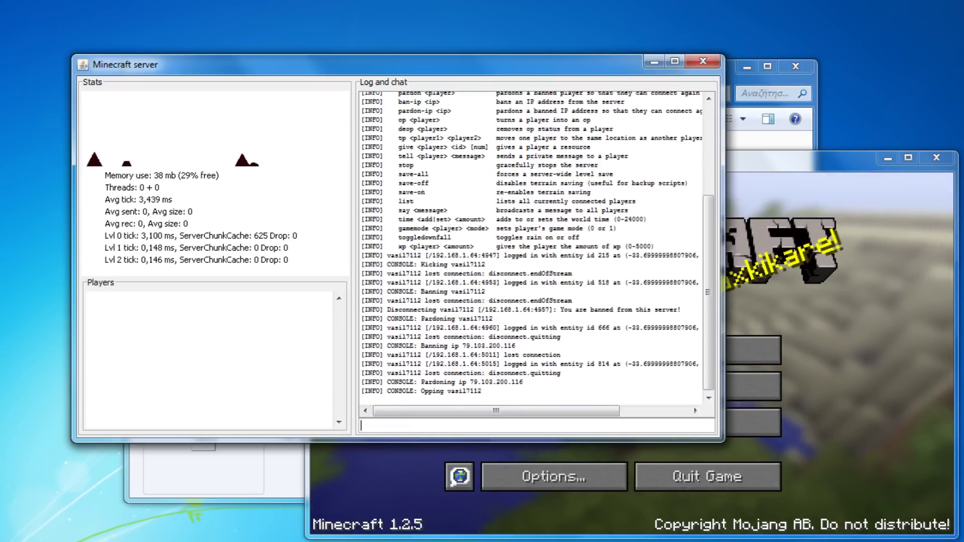
Step: Rejoin 192.168.1.64, submit a misspelled kick command, and check the connected players list
left_click(752, 386)
left_click(602, 384)
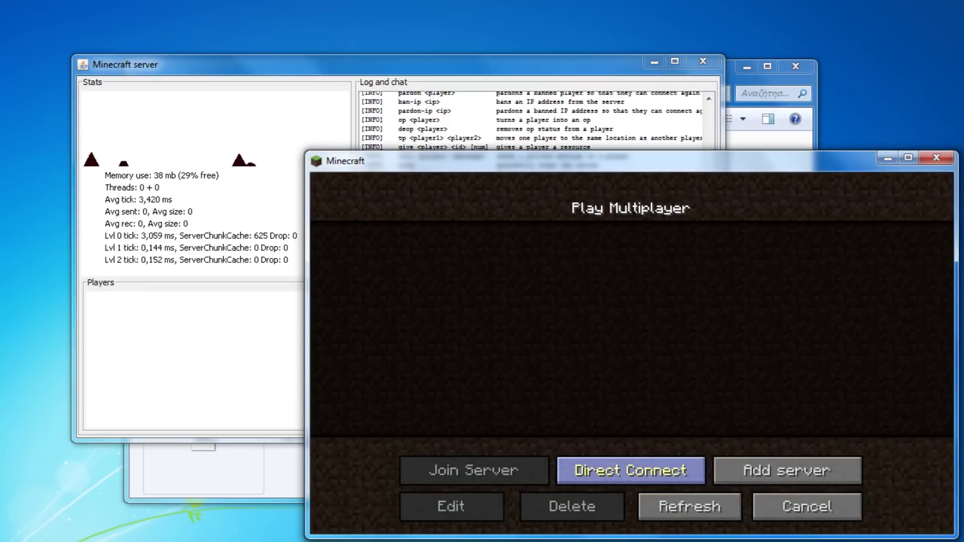
left_click(631, 471)
left_click(630, 440)
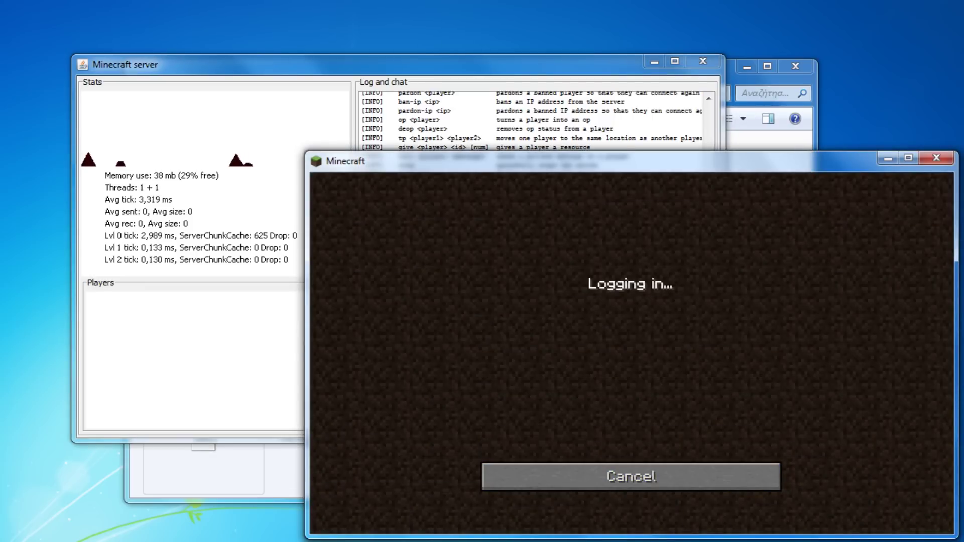
scroll(631, 353, "down", 3)
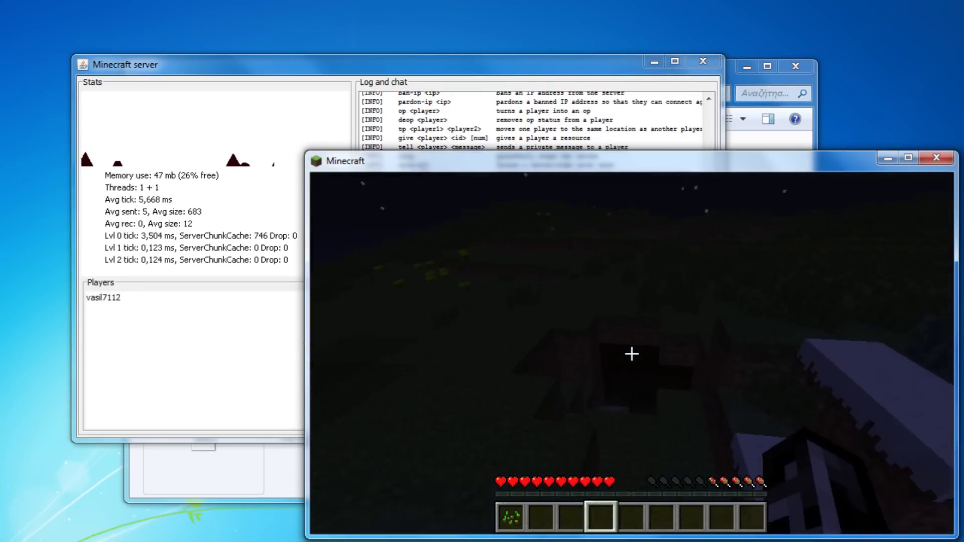
type("t")
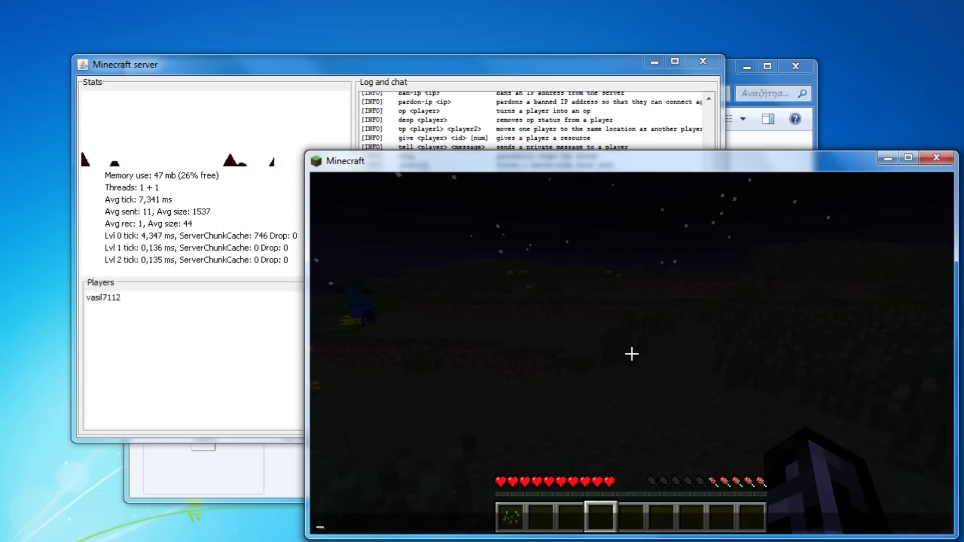
type("/kicck va")
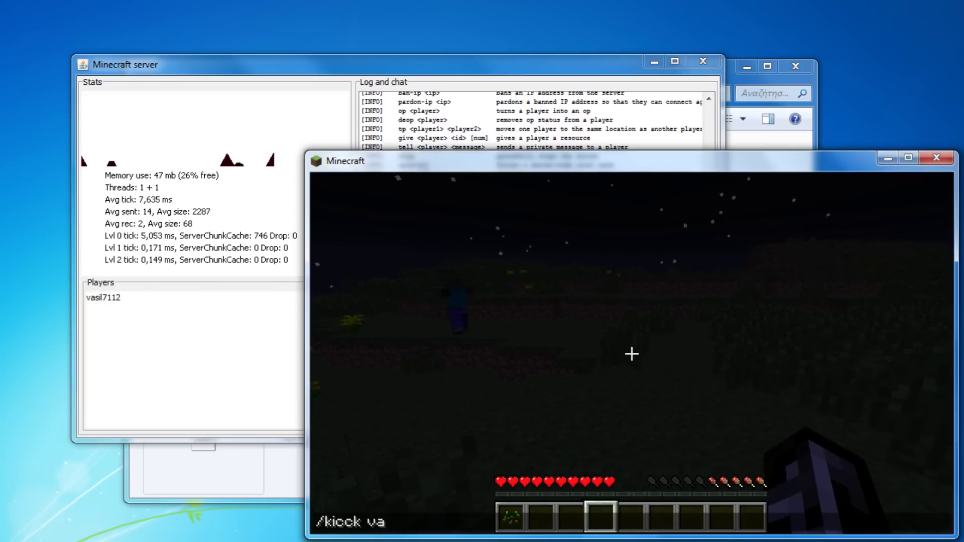
type("sil7112")
key("Return")
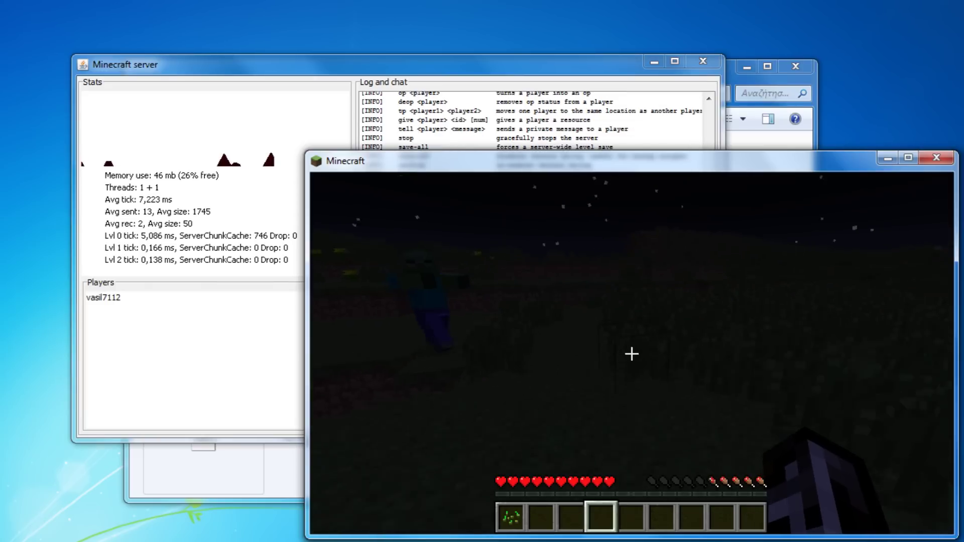
key("Tab")
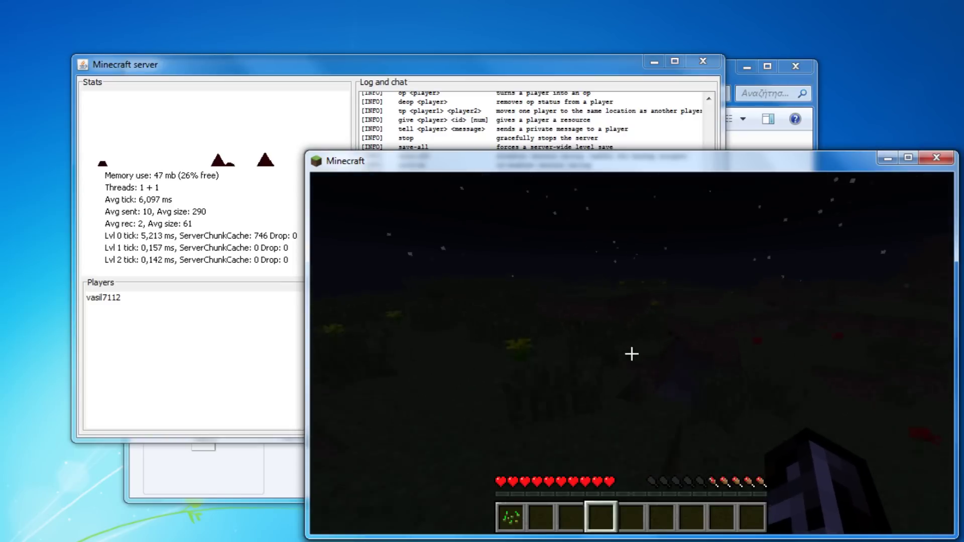
Step: Set the time to day, then /time set 13000, and return to the server log
key("w")
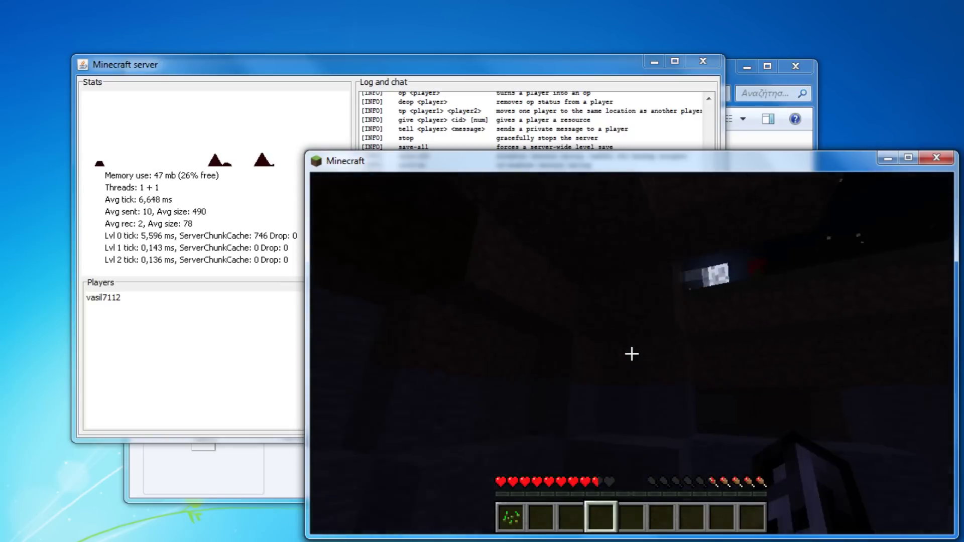
type("time")
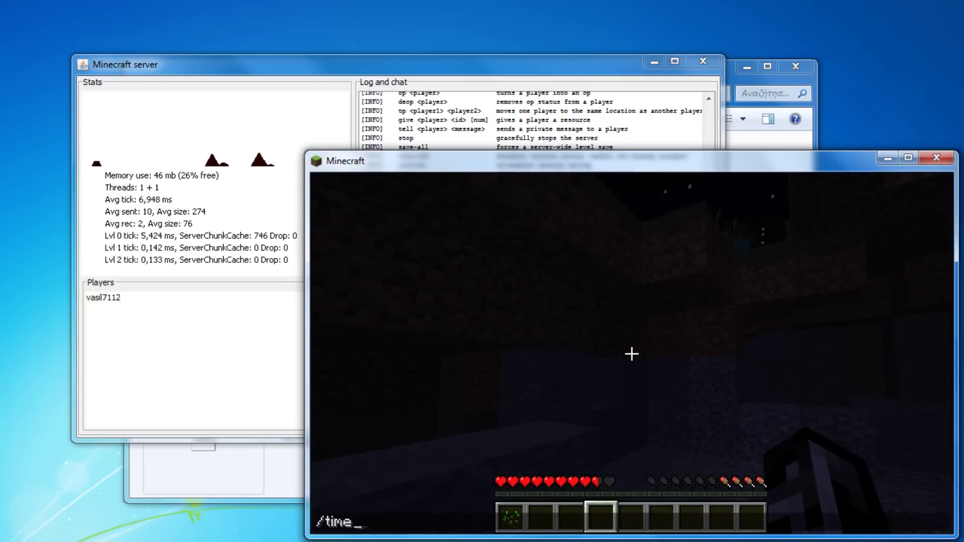
type(" day")
key("Return")
type("ti")
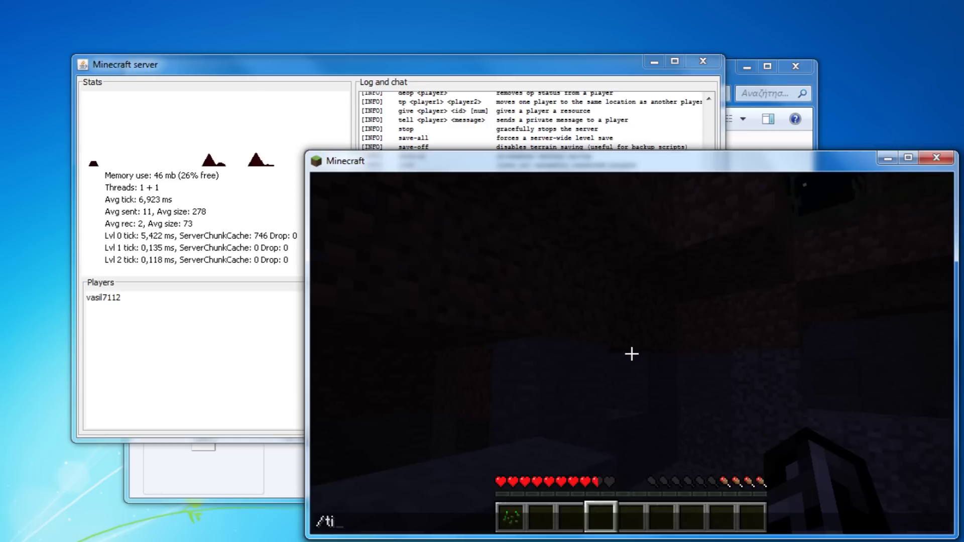
type("me set ")
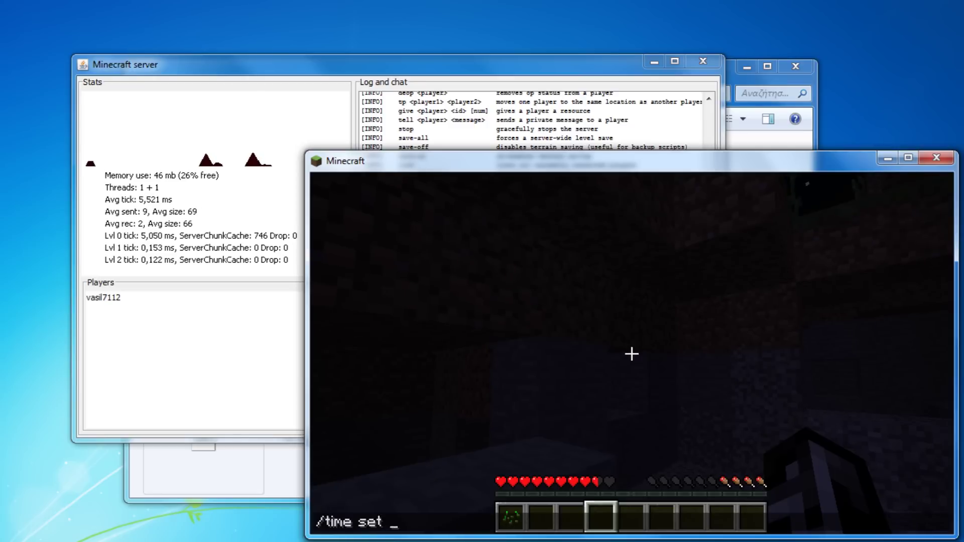
type("0")
key("BackSpace")
type("13")
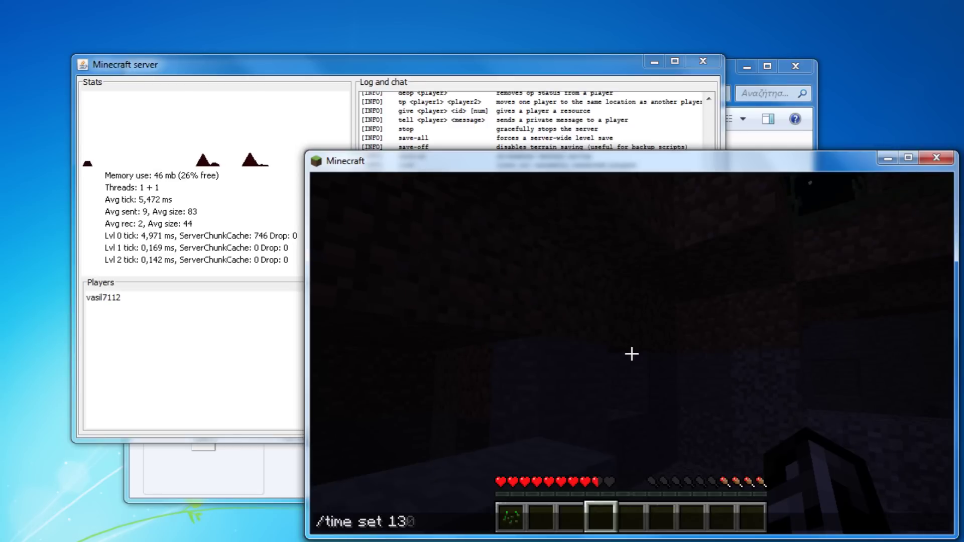
type("000")
key("Return")
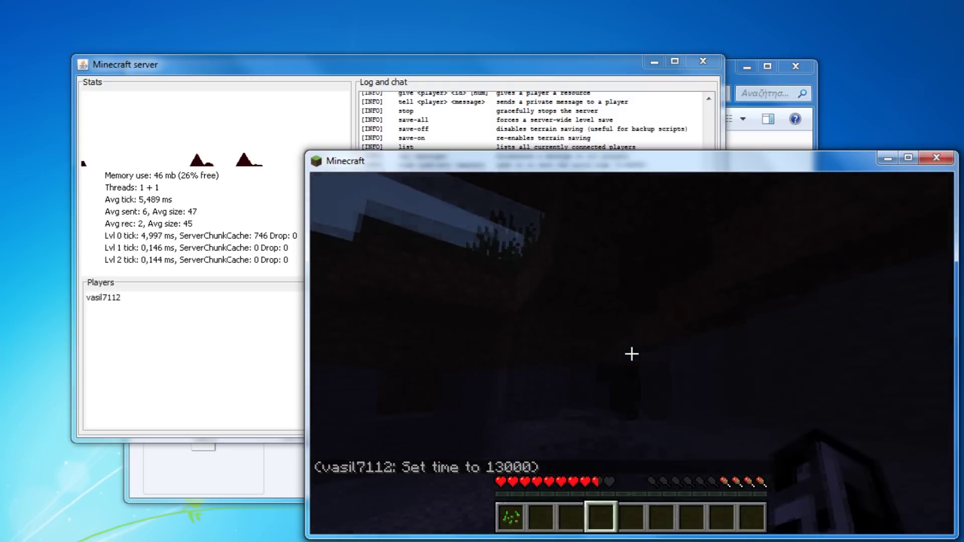
key("Escape")
key("alt+Tab")
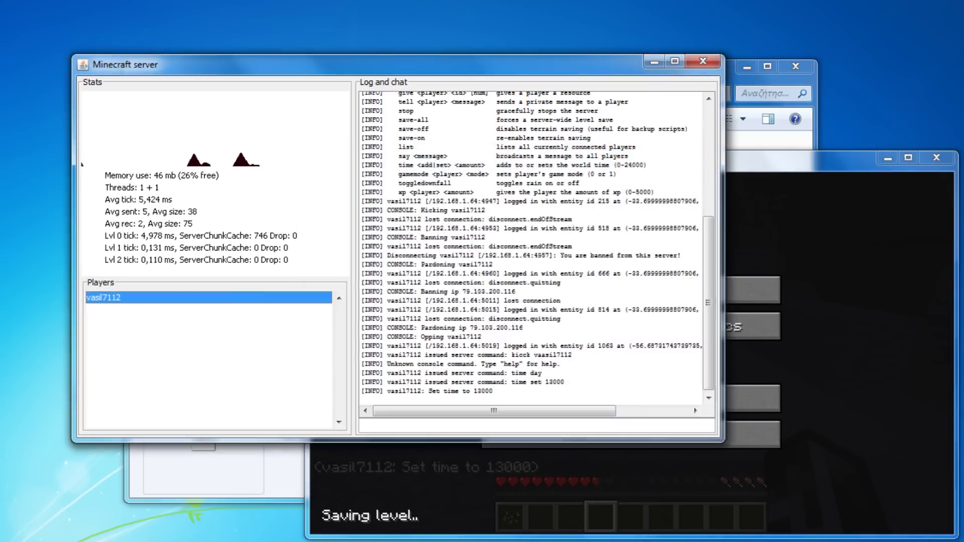
scroll(536, 249, "up", 2)
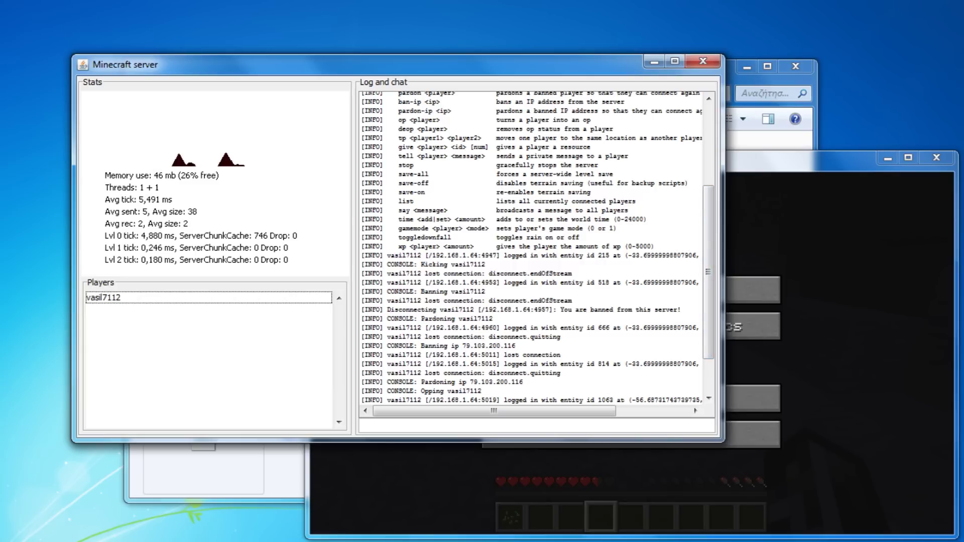
Step: Switch from the server log back to the Minecraft game window
key("alt+Tab")
Step: Resume play and walk forward through the dark area toward the stone walls
key("Escape")
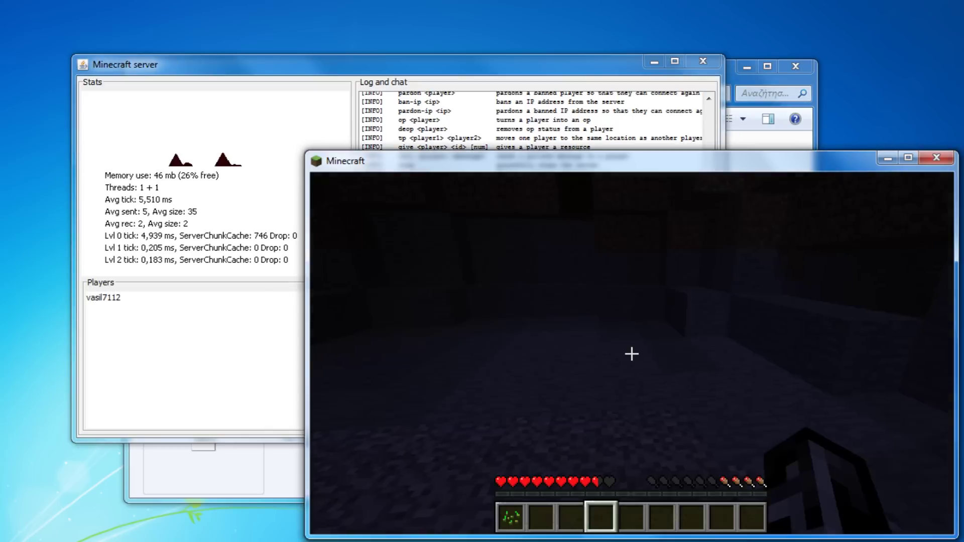
key("w")
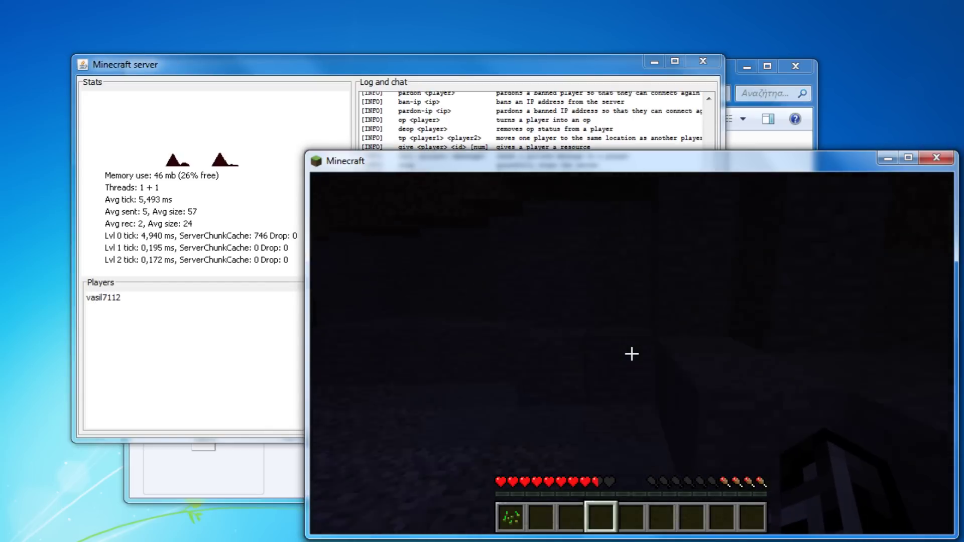
key("w")
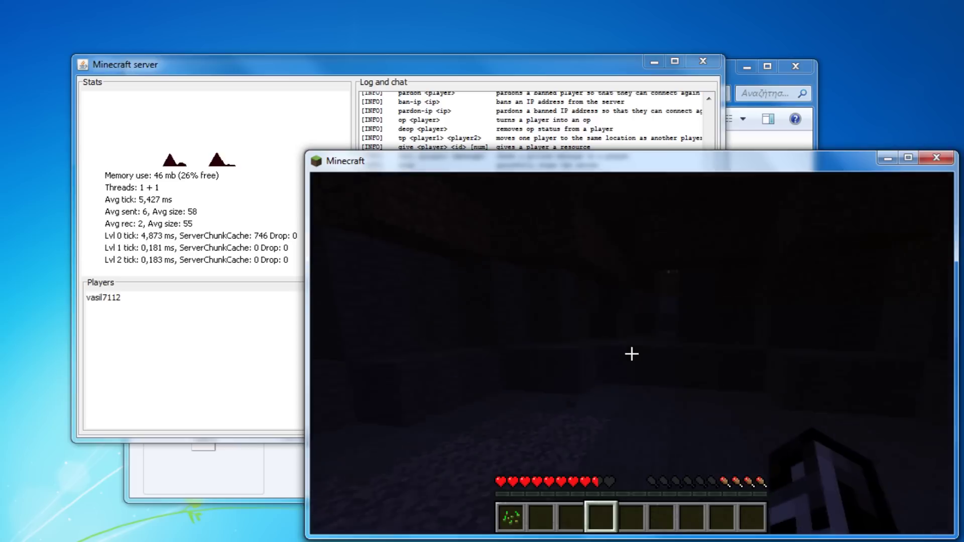
type("t")
type("t")
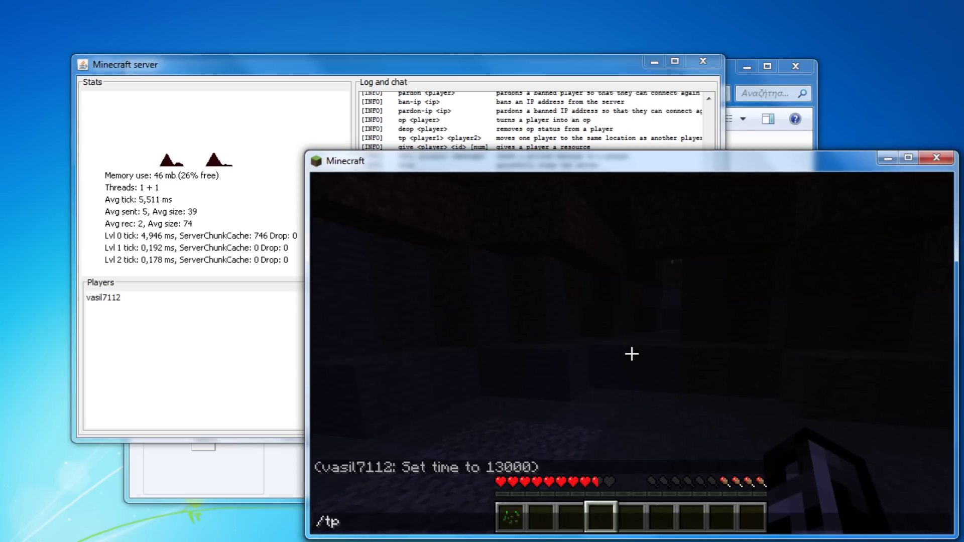
type(" vasil7")
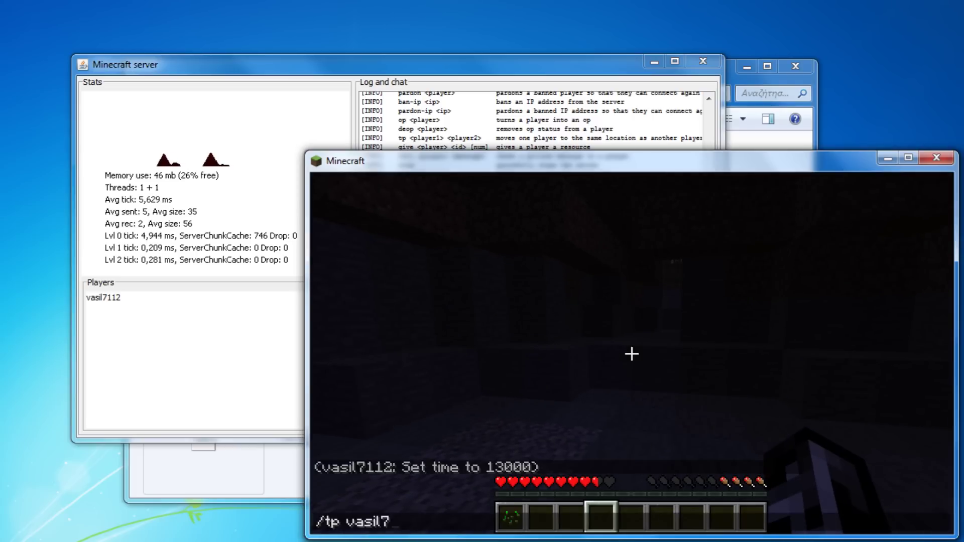
type("1122 v")
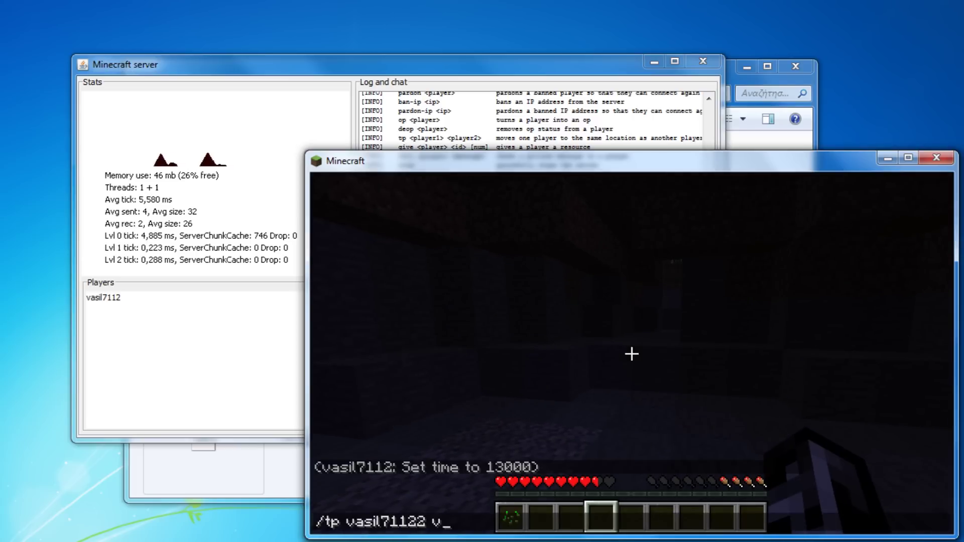
type("asil711")
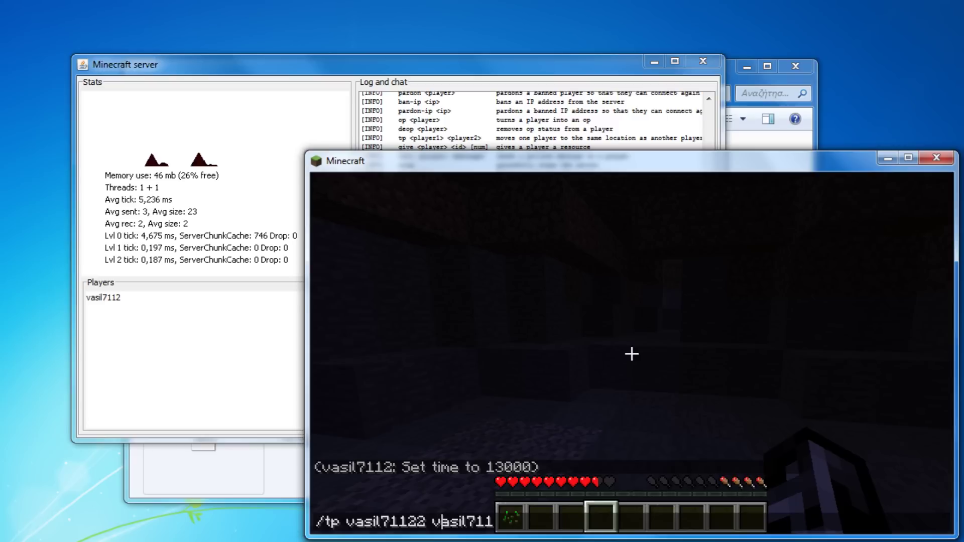
Step: Submit the corrected /tp command, which fails with 'Can't find user', and check the server log
key("BackSpace")
key("Return")
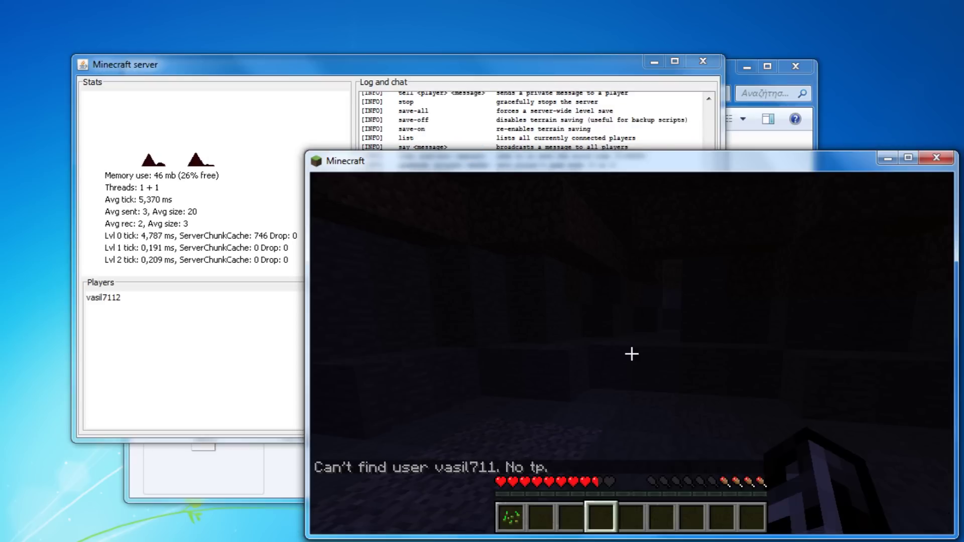
key("Escape")
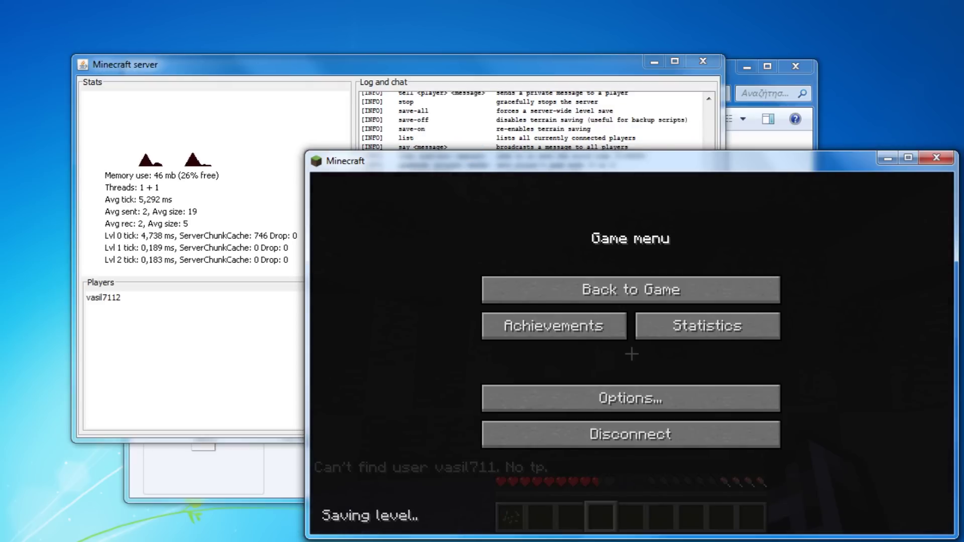
key("alt+Tab")
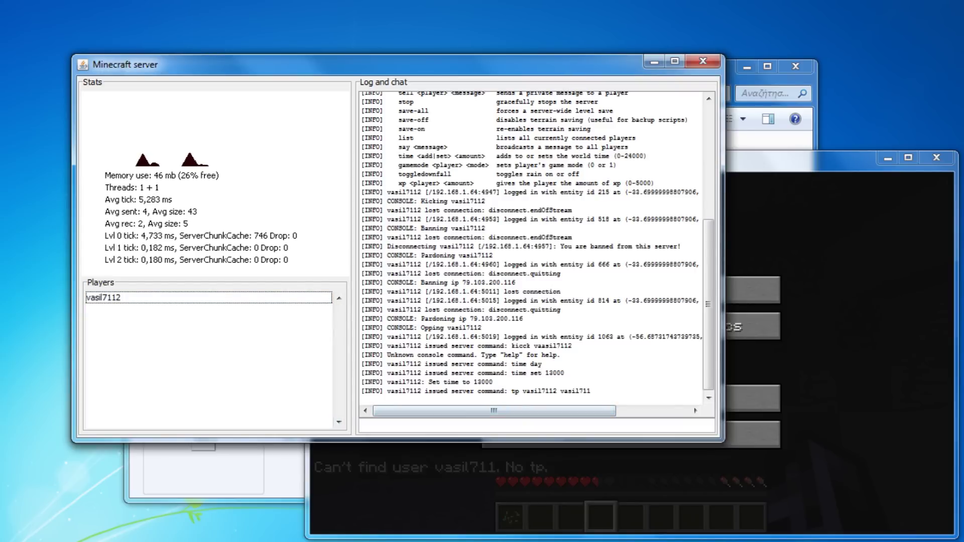
key("alt+Tab")
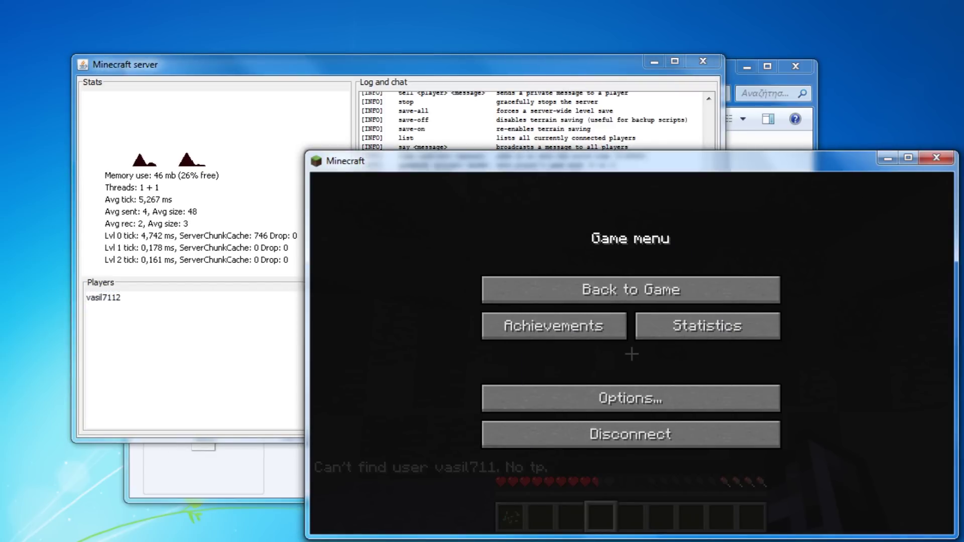
key("Escape")
type("/tel")
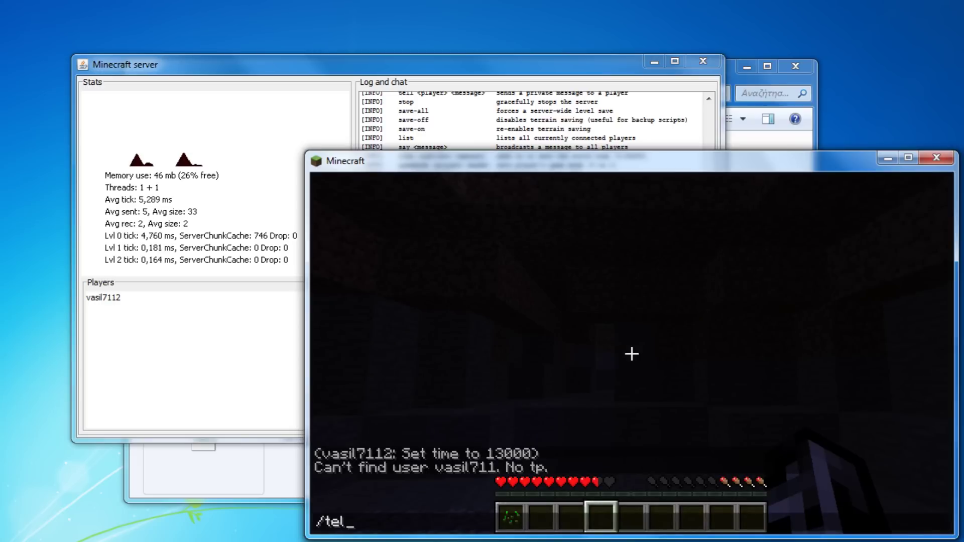
type("l vasil7112")
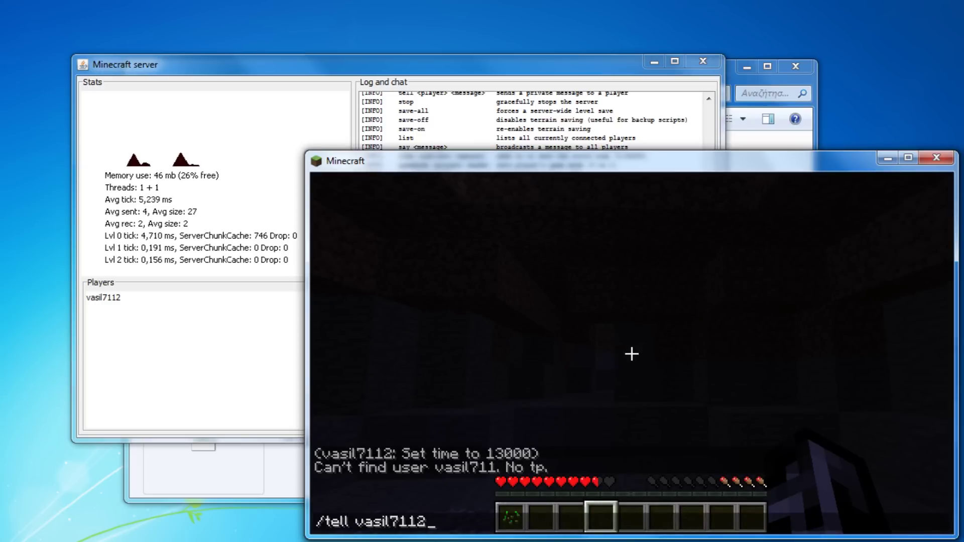
type("helo")
key("Return")
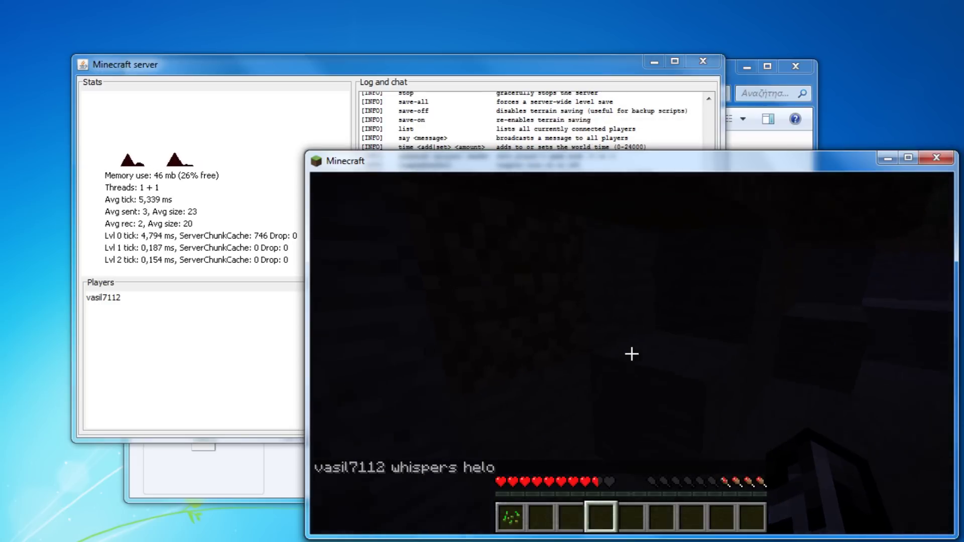
key("t")
key("Escape")
Step: Walk out into the dark room, pause, and bring the server log forward
key("s")
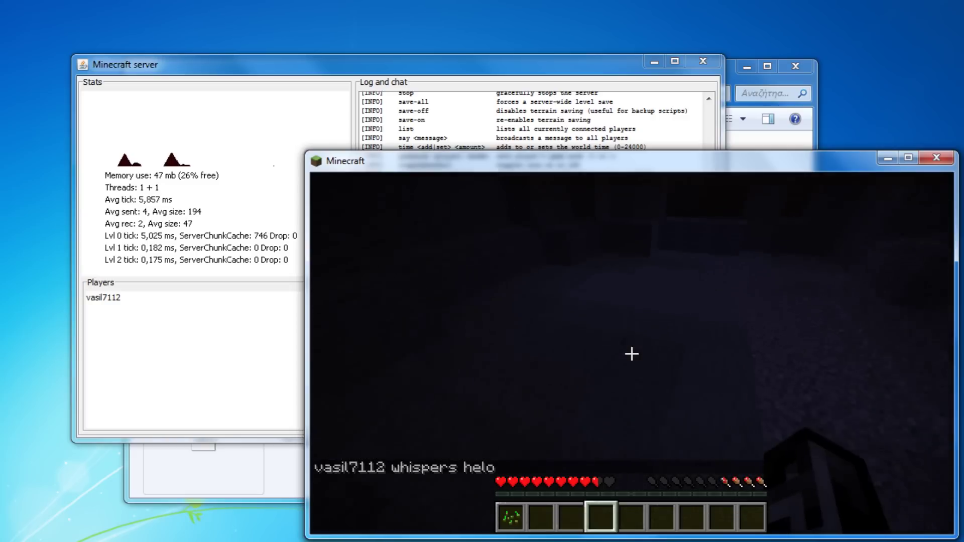
key("s")
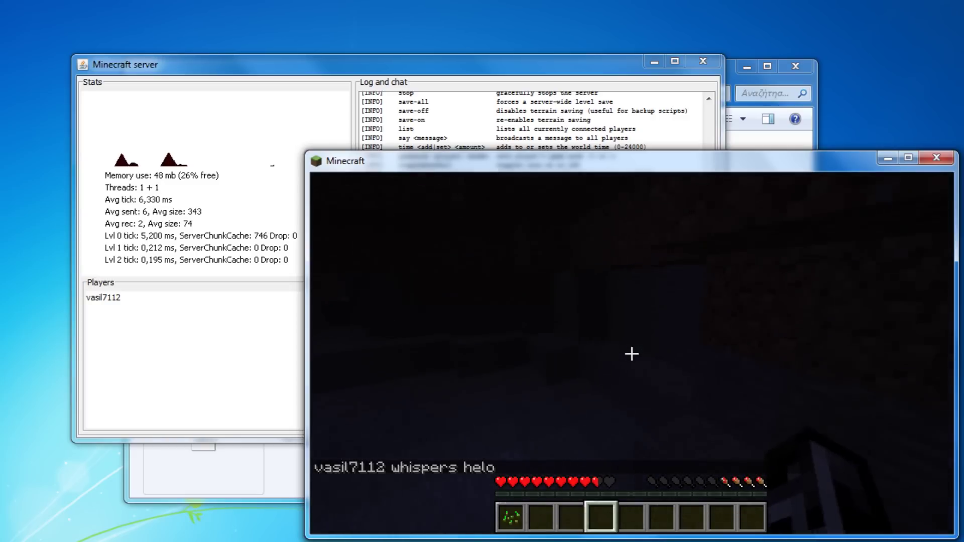
key("Escape")
key("Escape")
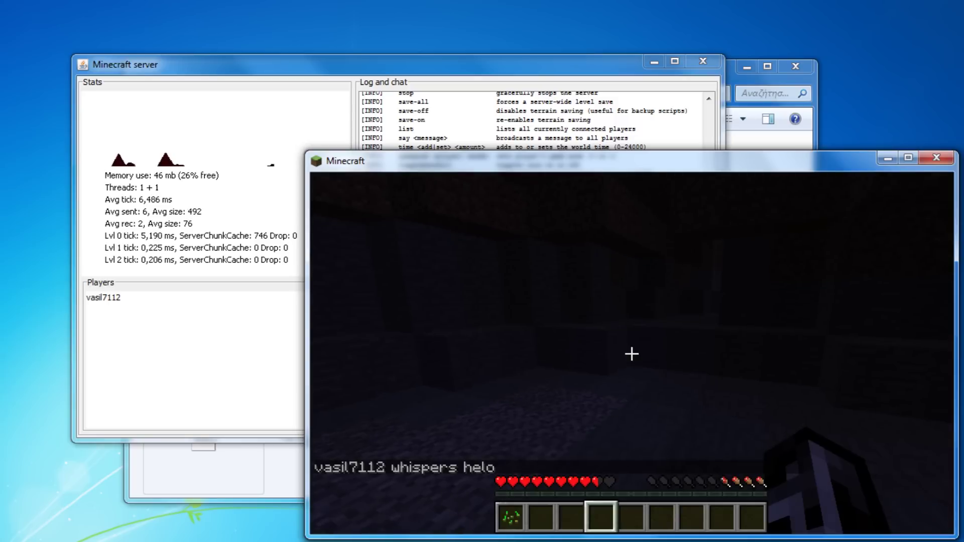
key("t")
key("alt+Tab")
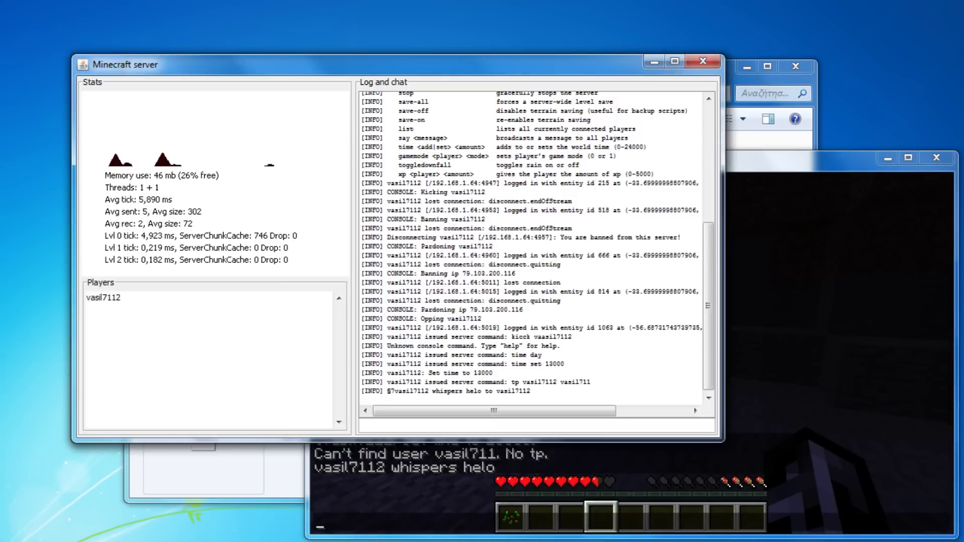
Step: Send 'stop' as plain chat, then run /stop to shut the server down
key("alt+Tab")
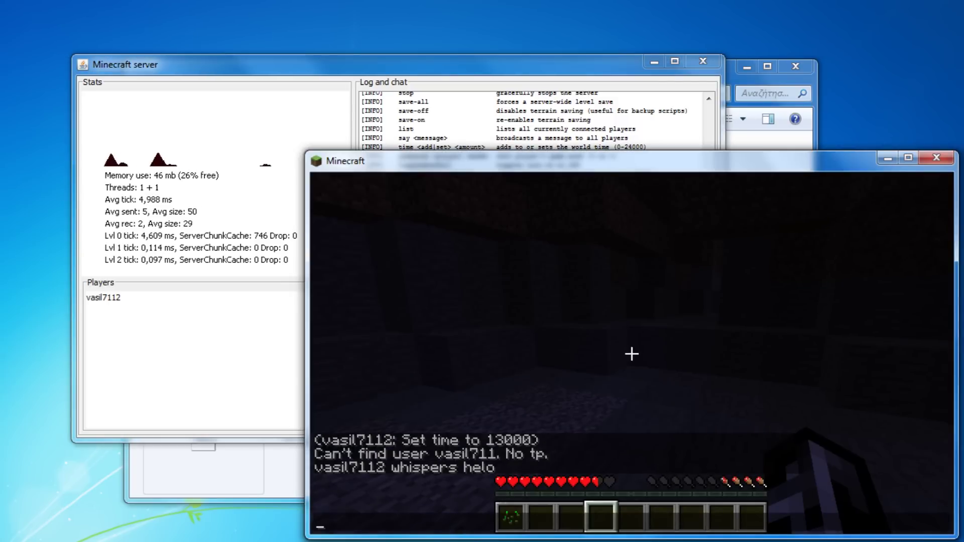
key("Escape")
key("Escape")
key("Escape")
type("t")
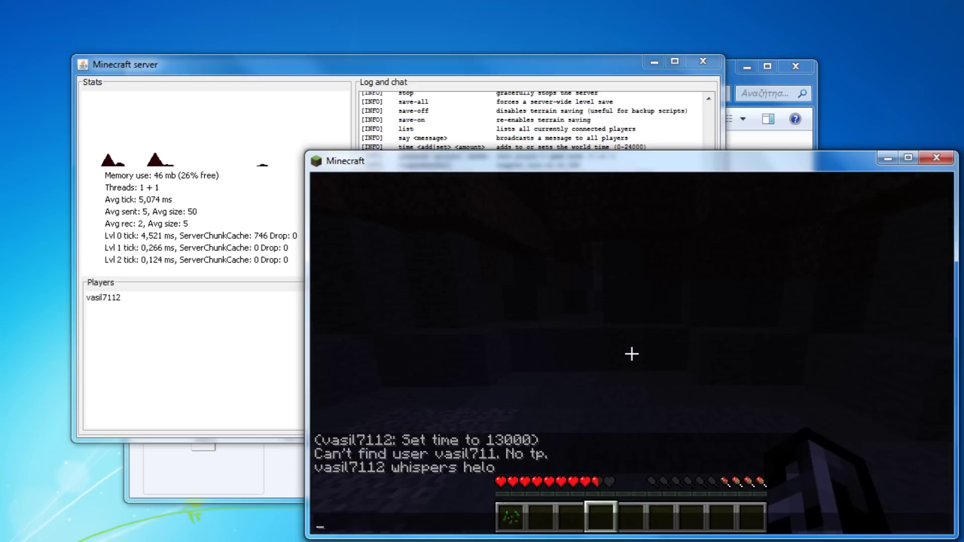
type("stop")
key("Return")
type("t")
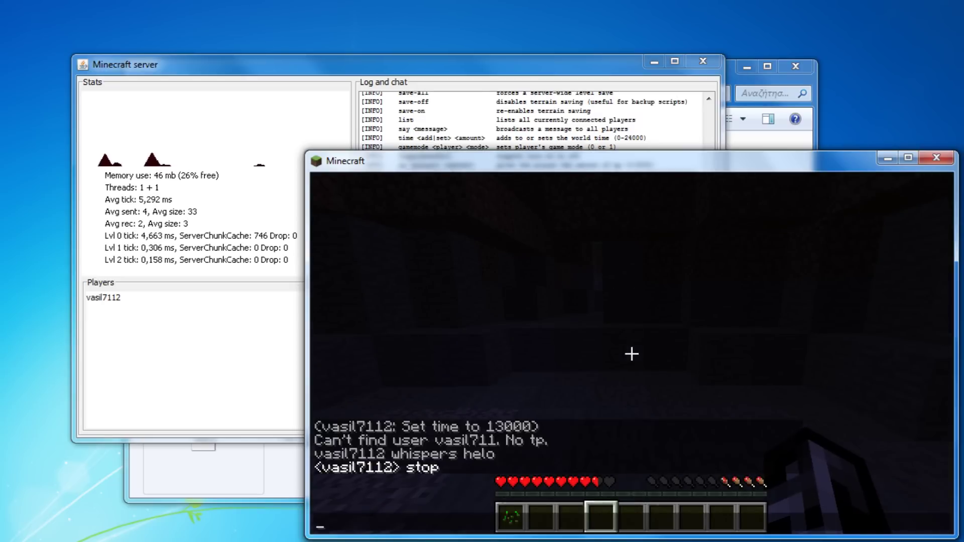
type("/stop")
key("Return")
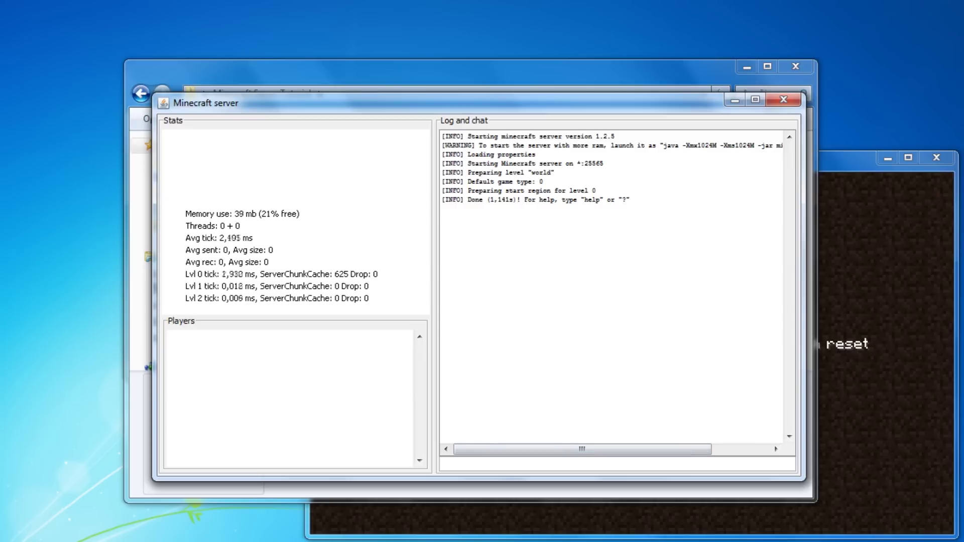
type("p")
Step: Run help in the server console to list all commands
key("Return")
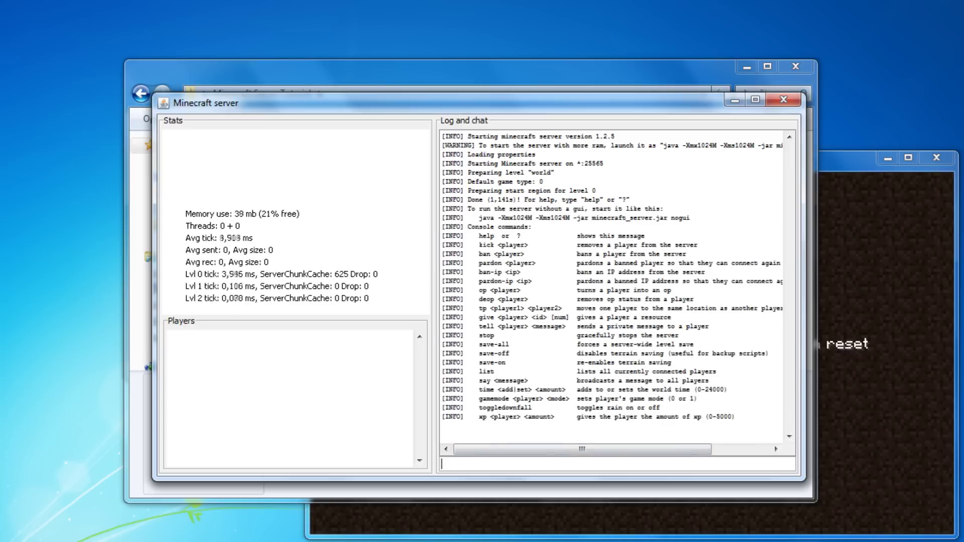
left_click(866, 301)
Step: Rejoin the restarted server at 192.168.1.64 via Direct Connect and resume play
left_click(554, 473)
left_click(630, 386)
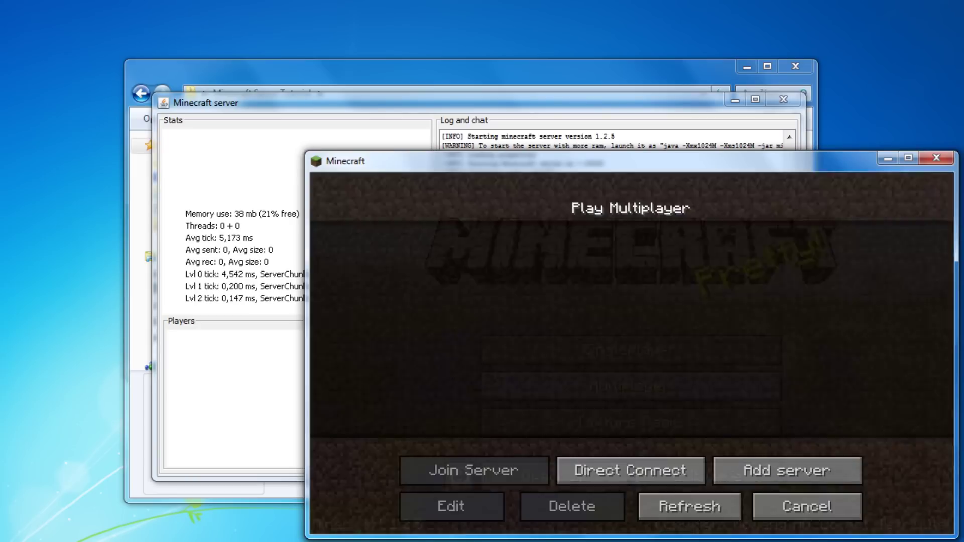
left_click(630, 470)
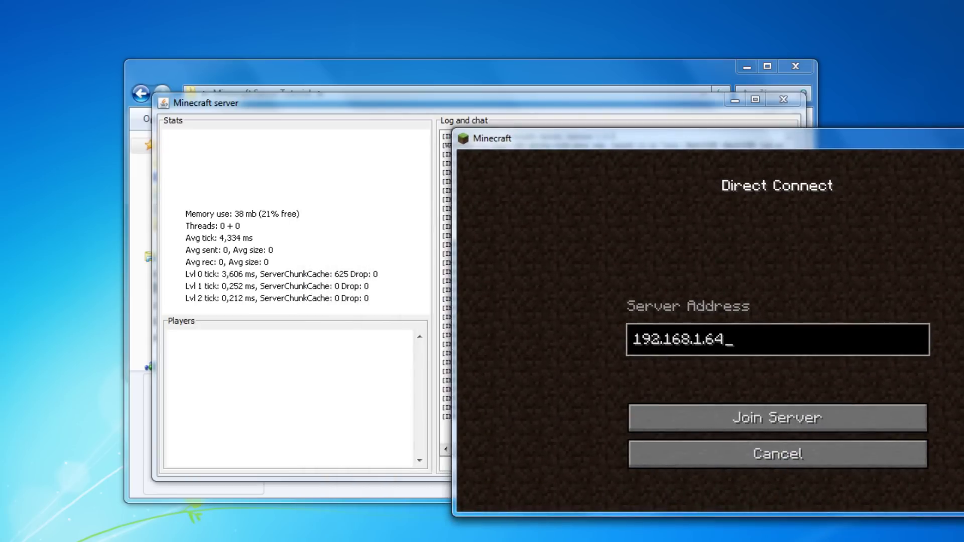
left_click(777, 417)
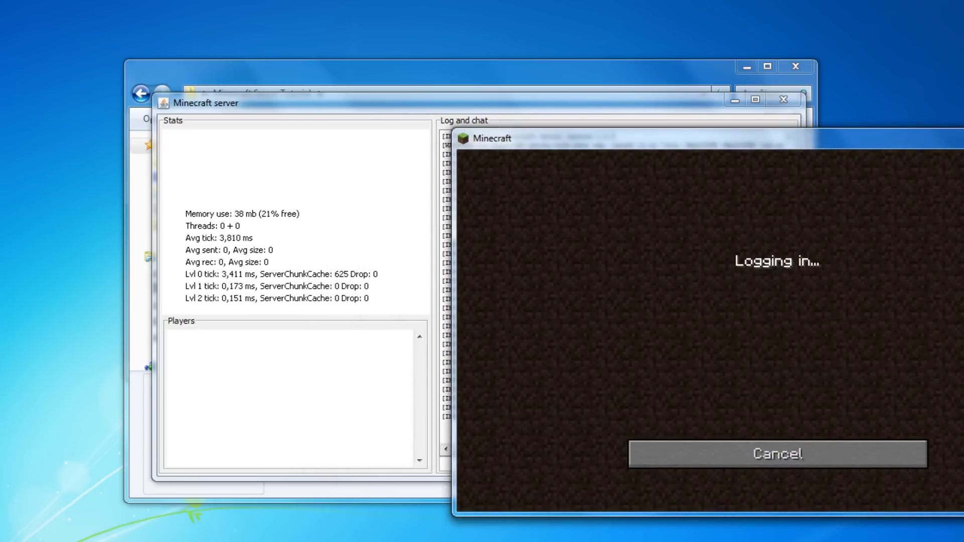
left_click(790, 264)
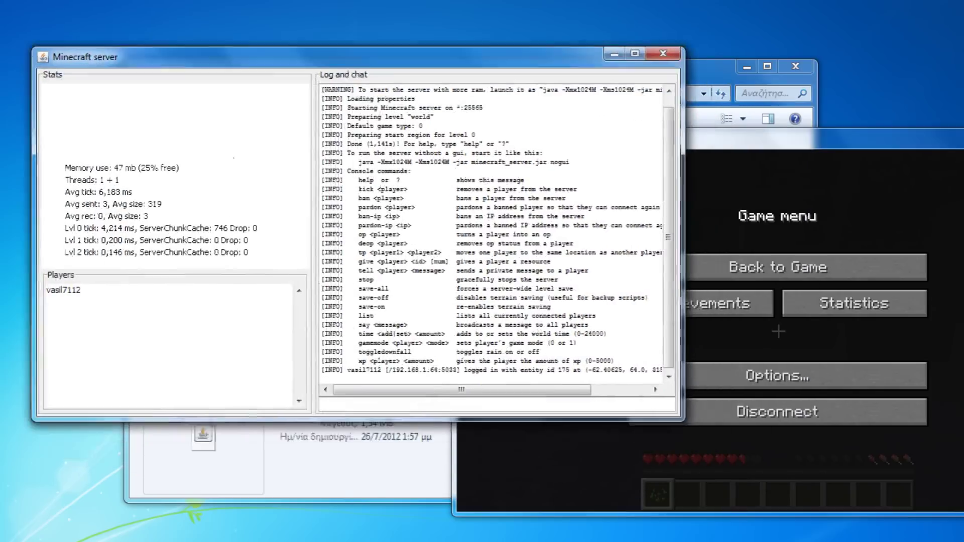
key("Escape")
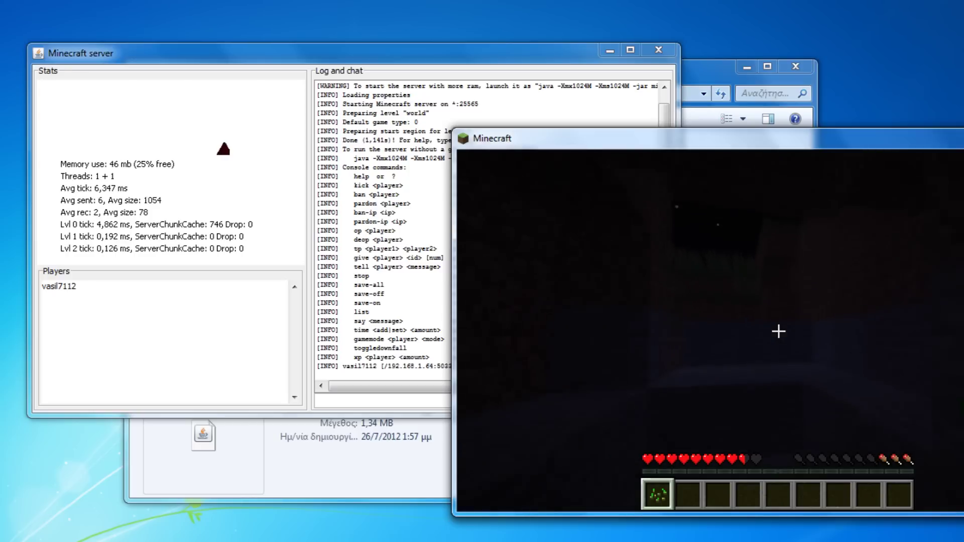
Step: Run /save-all, /save-off and /save-on to force a save and toggle level saving
key("slash")
type("/save-all")
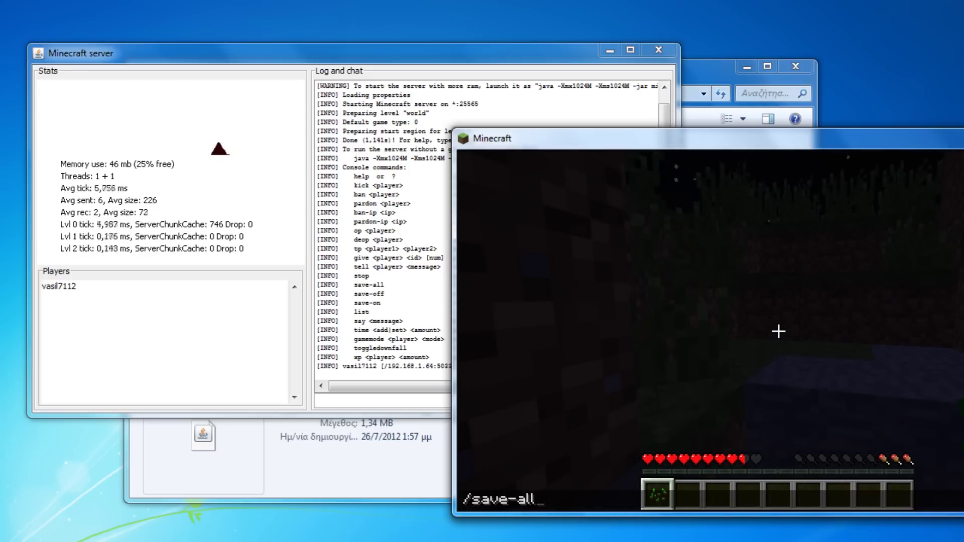
key("Return")
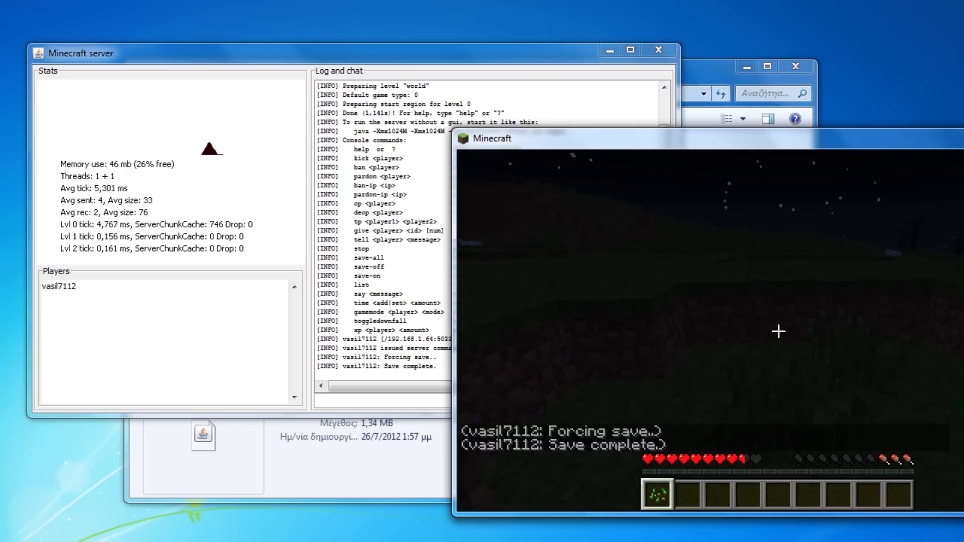
key("slash")
type("/save-o")
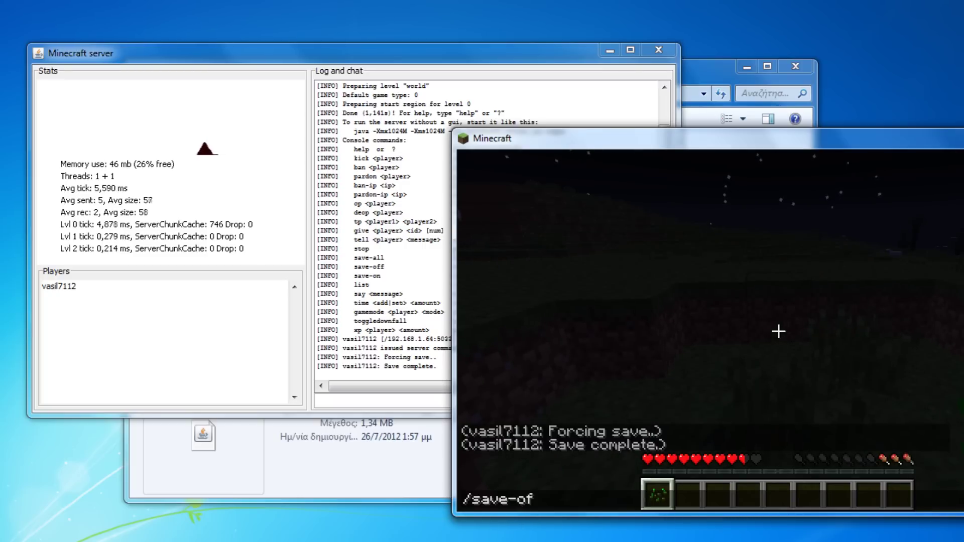
type("f")
key("Return")
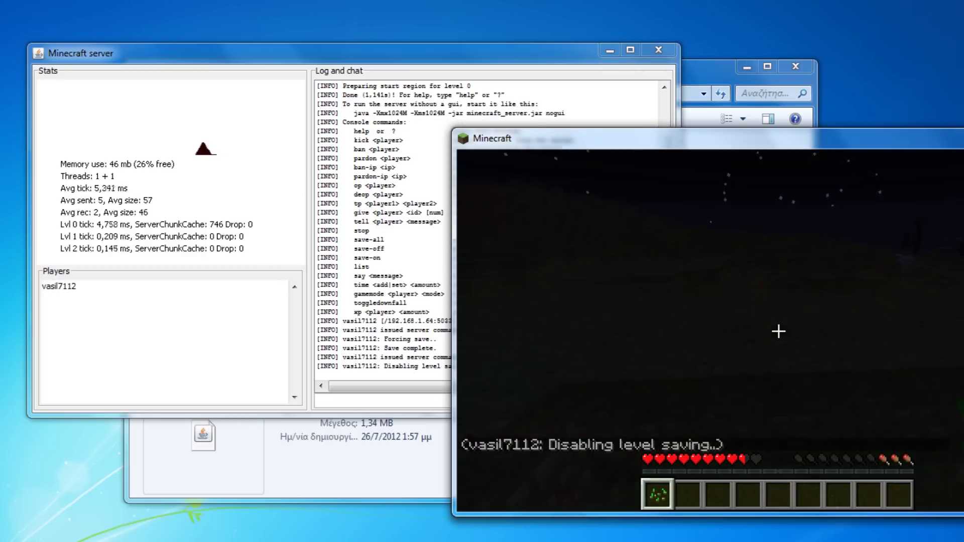
key("slash")
type("/save-on")
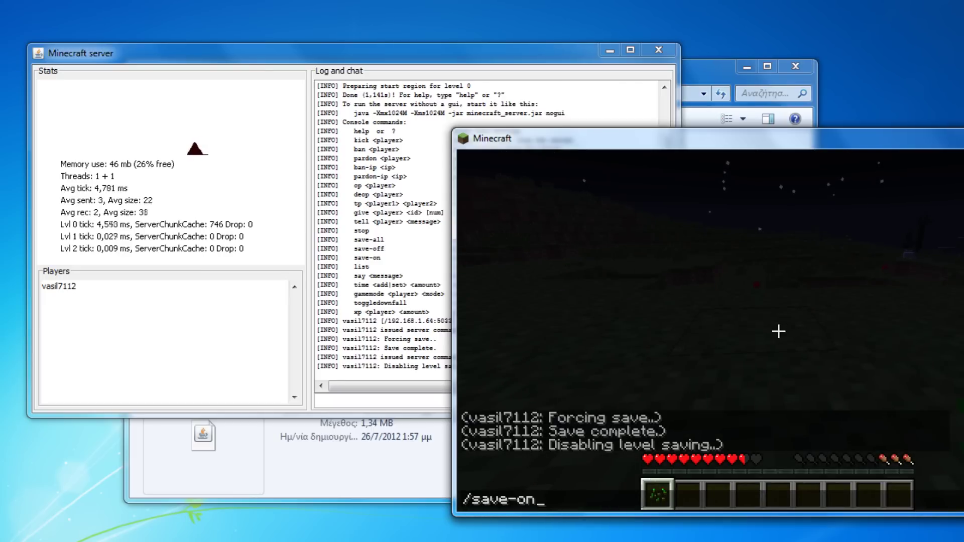
key("Return")
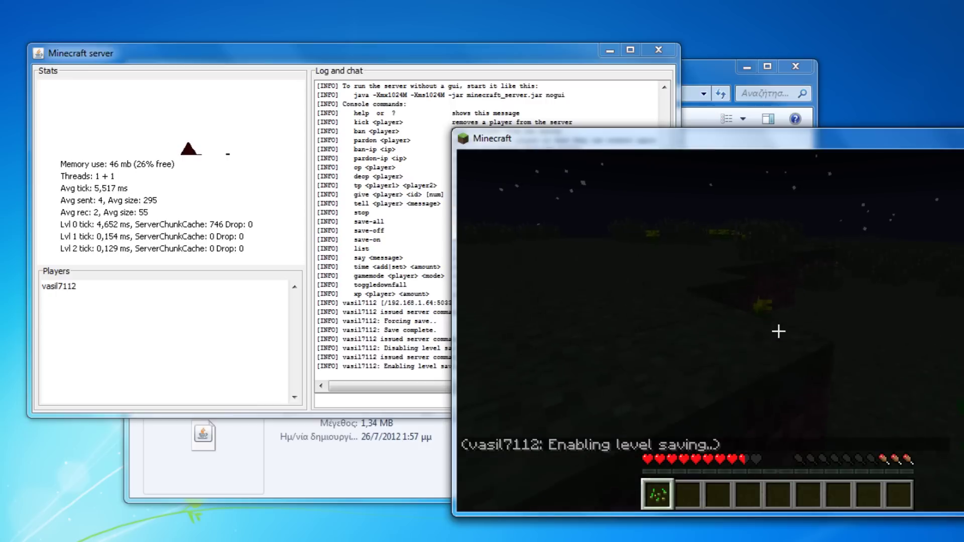
type("tlio")
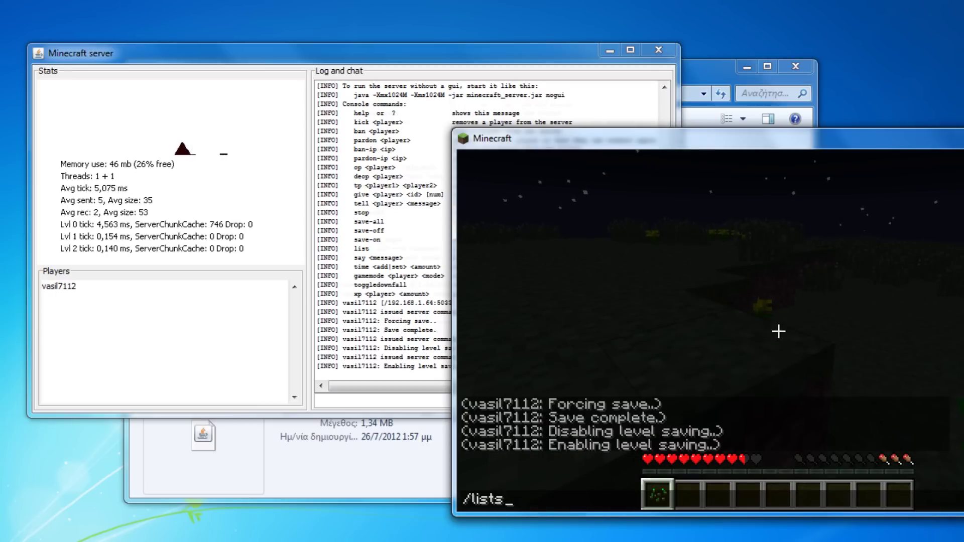
Step: Run /list after a mistyped /lists, showing vasil7112, then broadcast 'Hello' with /say
key("Return")
key("slash")
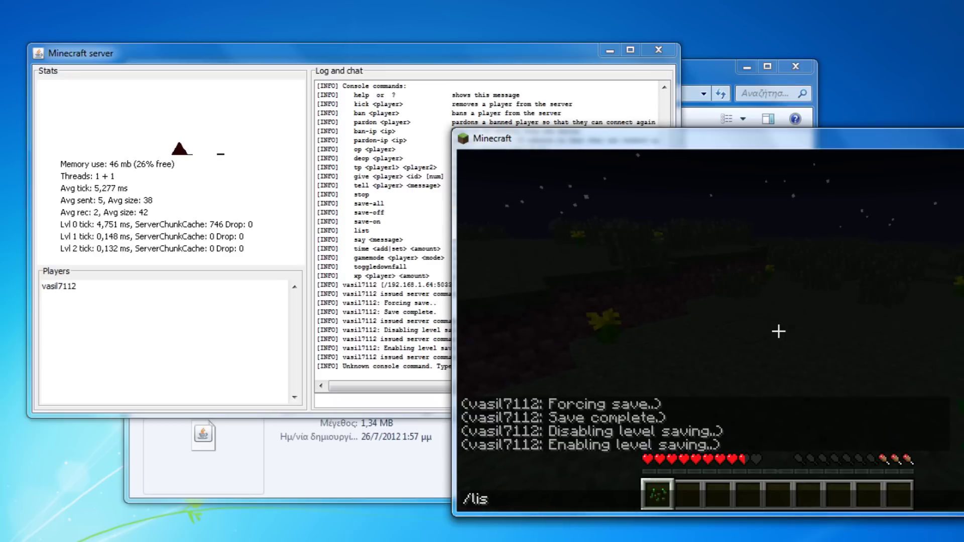
type("t")
key("Return")
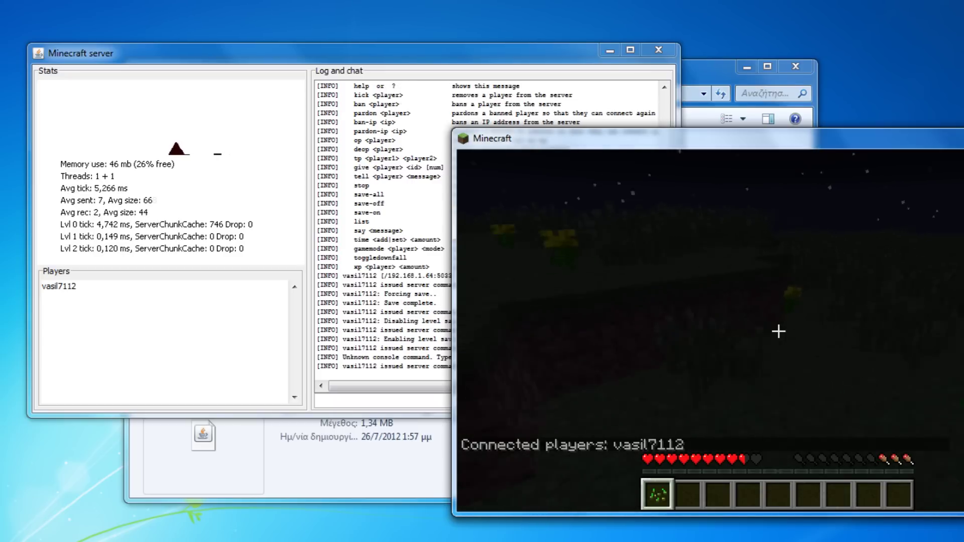
key("slash")
type("/s")
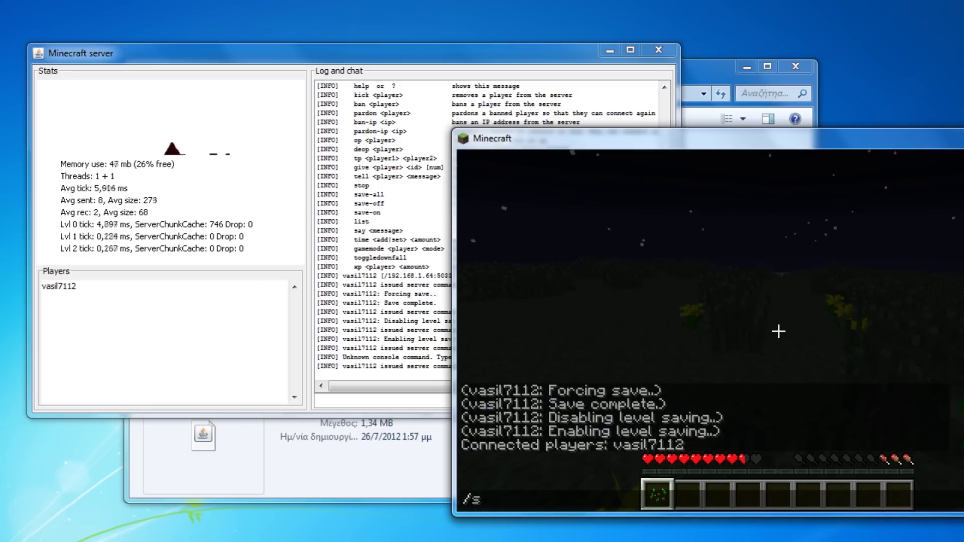
type("ayu")
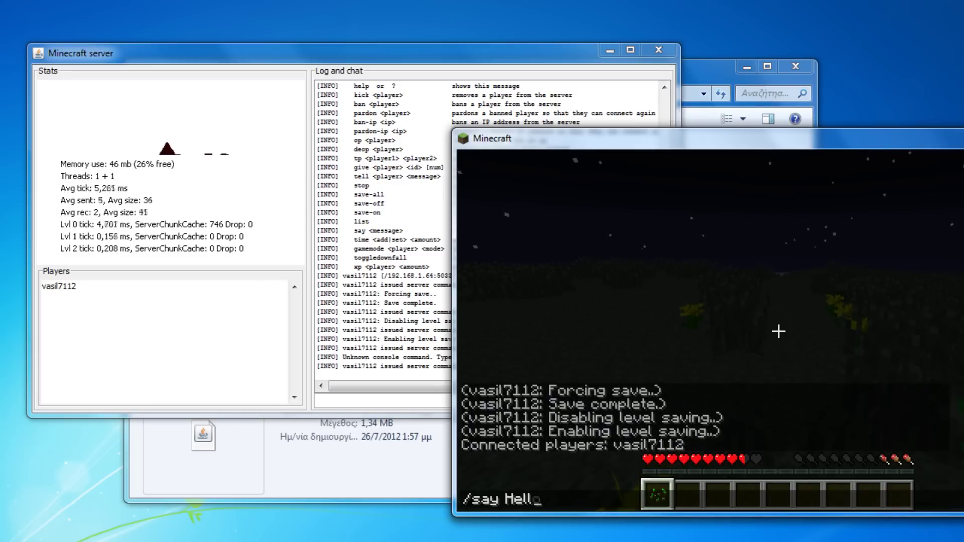
type("o")
key("Return")
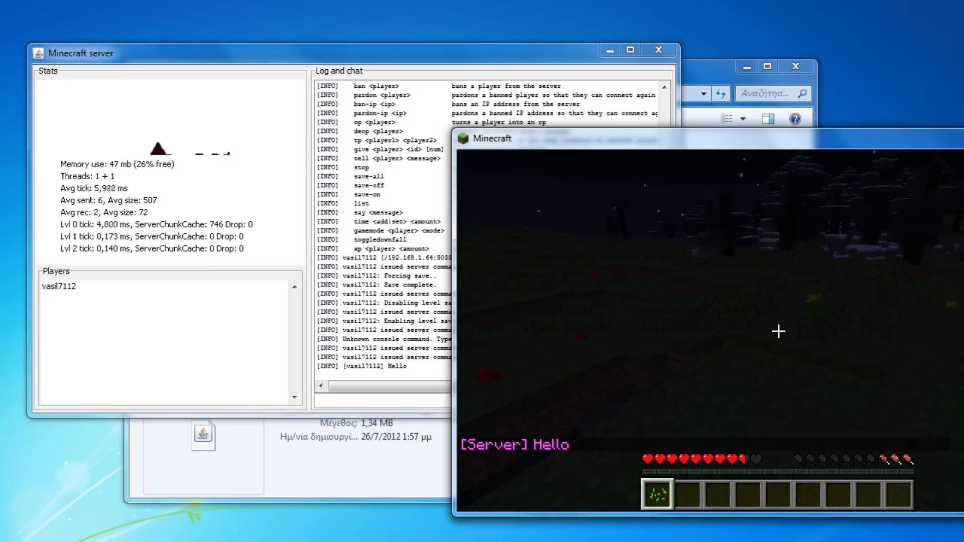
Step: Set the world time to 500 and switch vasil7112 to game mode 1
key("slash")
type("/time set 500")
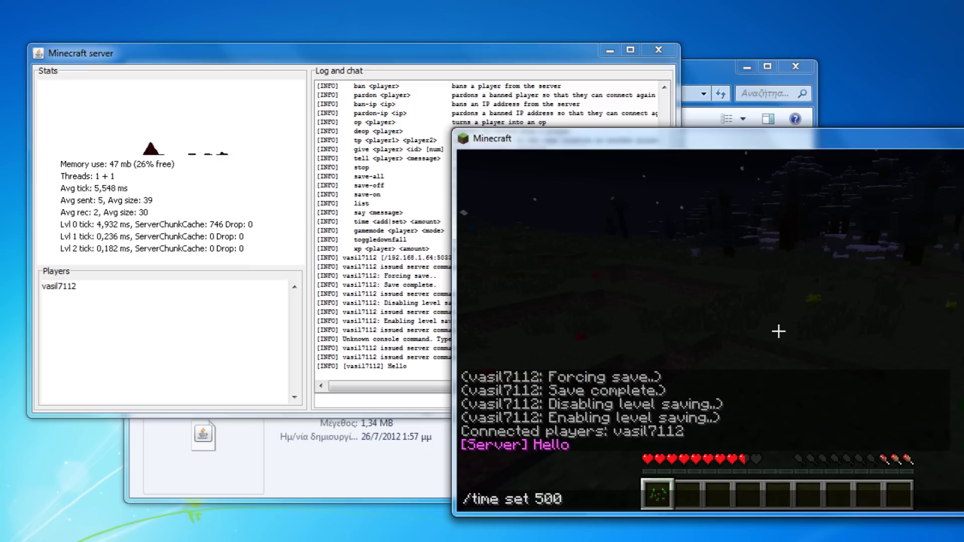
key("Return")
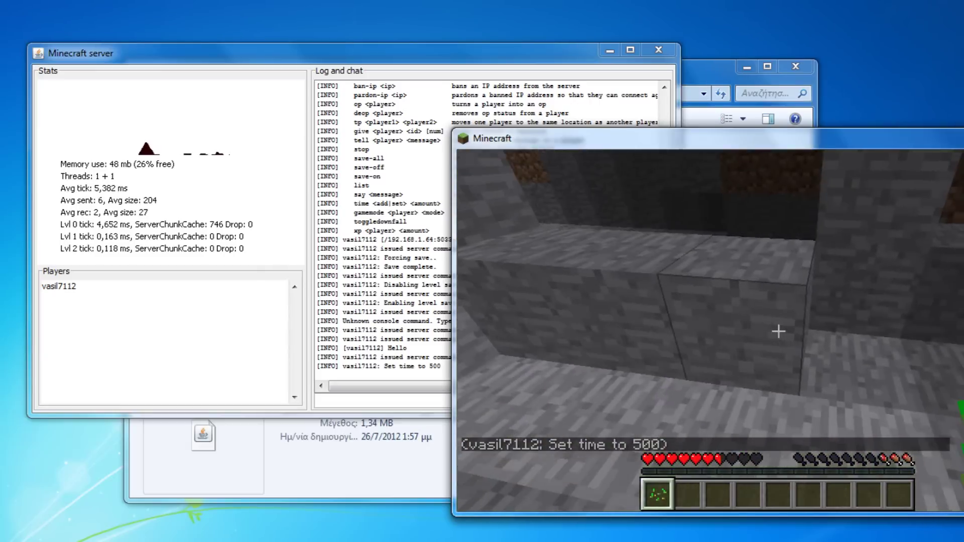
key("slash")
type("/gamemode vasil7112 1")
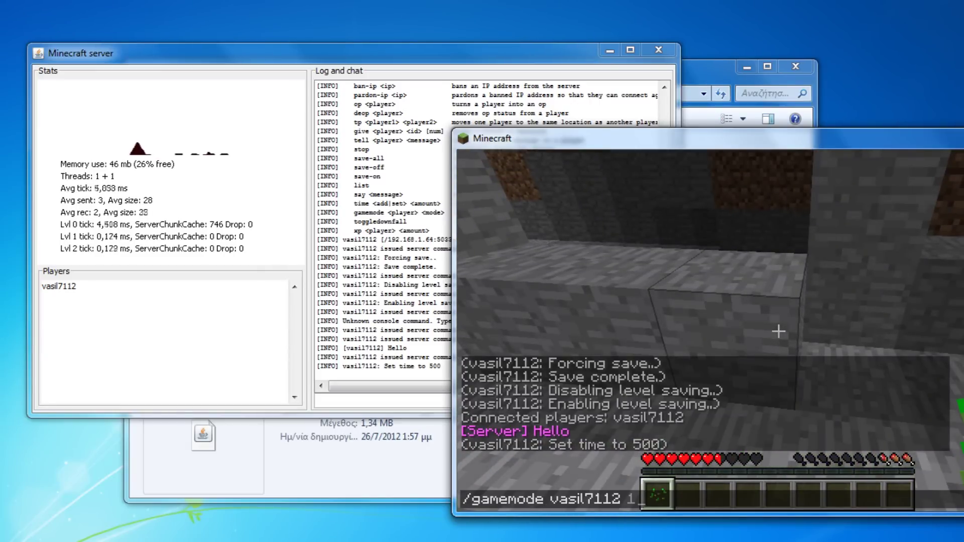
key("Return")
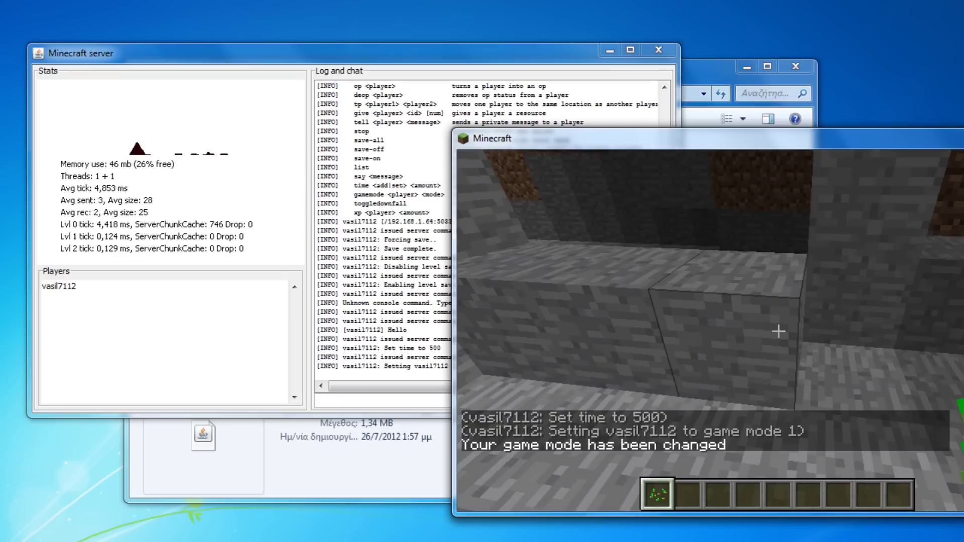
Step: Fly over the hillside toward the sand and water, then look up at the sky
key("w")
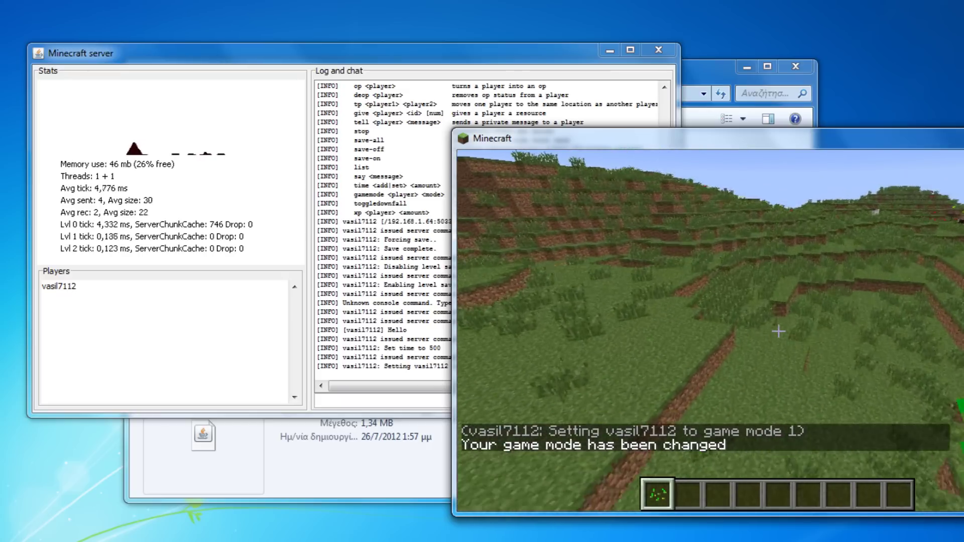
key("w")
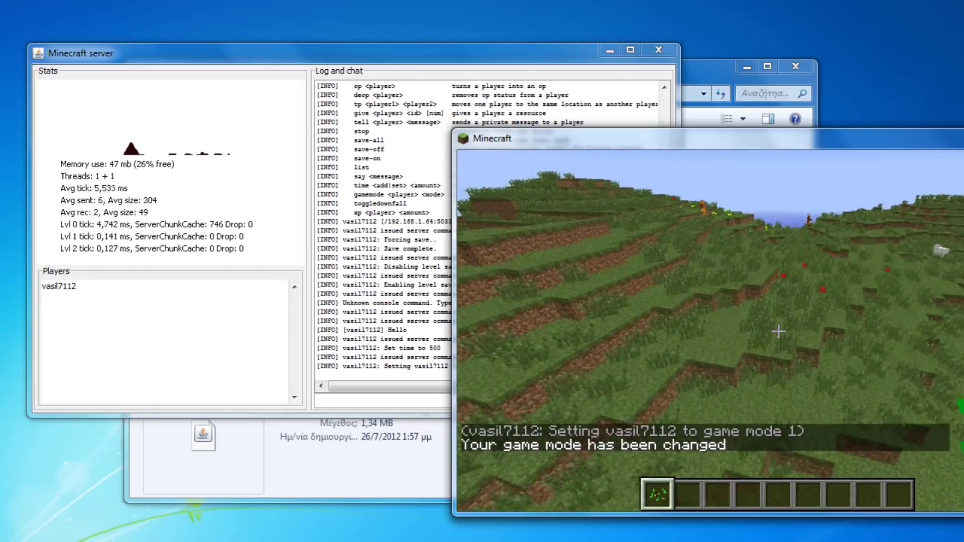
key("w")
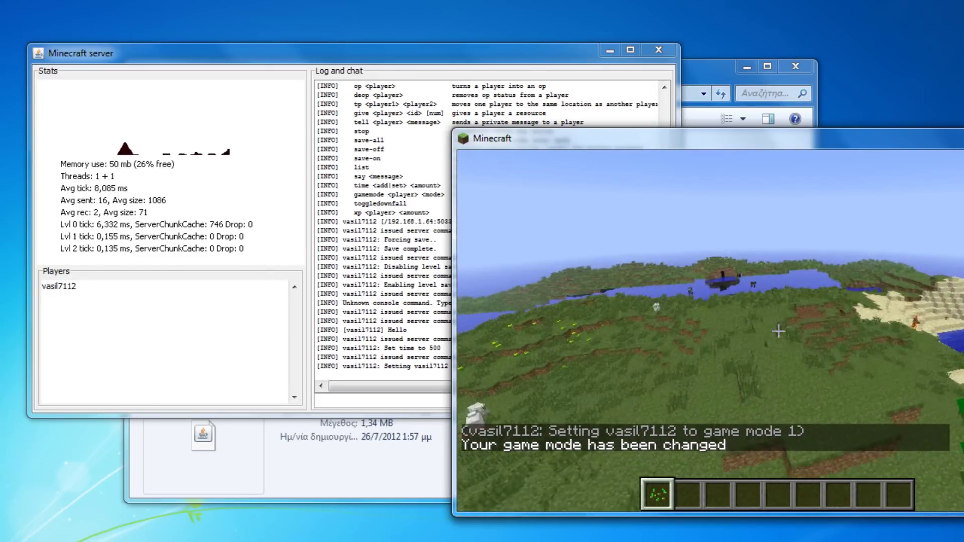
key("w")
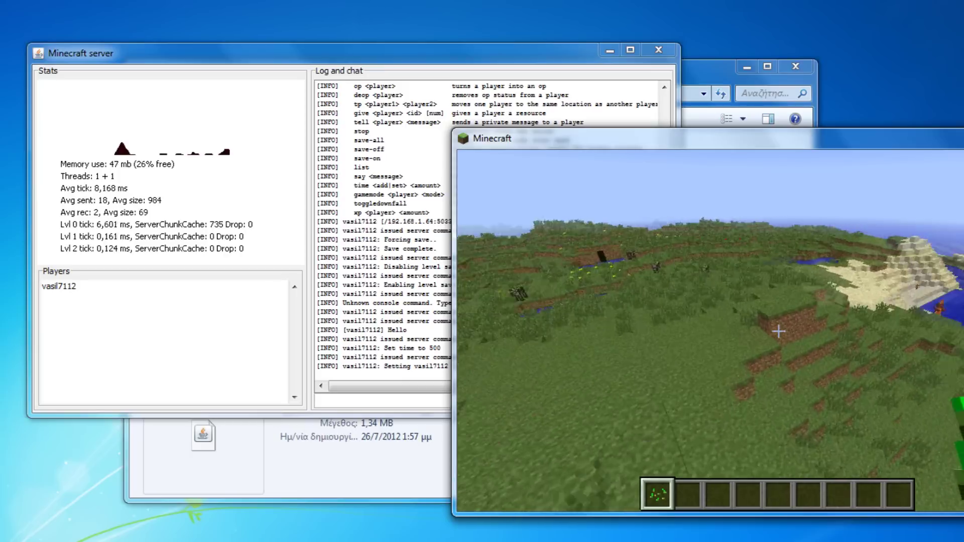
key("w")
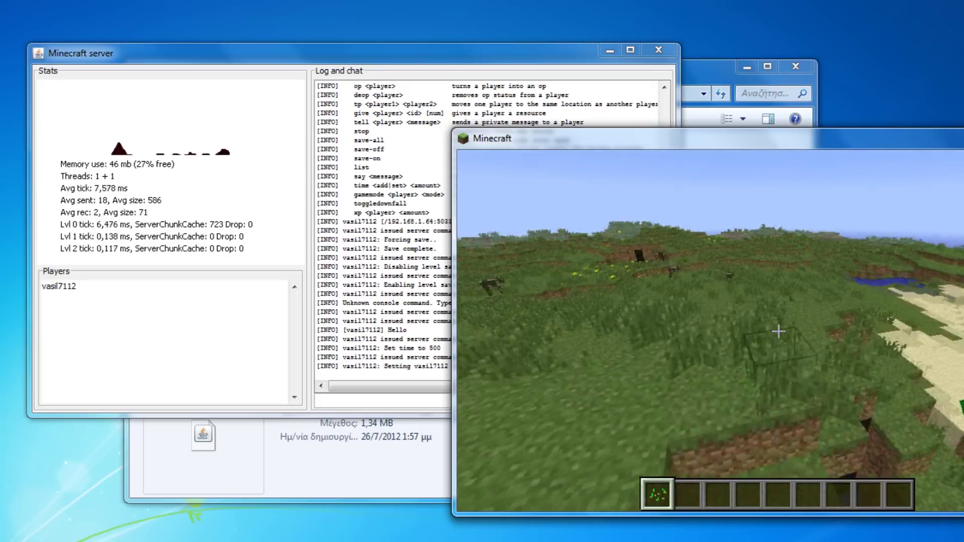
key("t")
type("/toggledownfall")
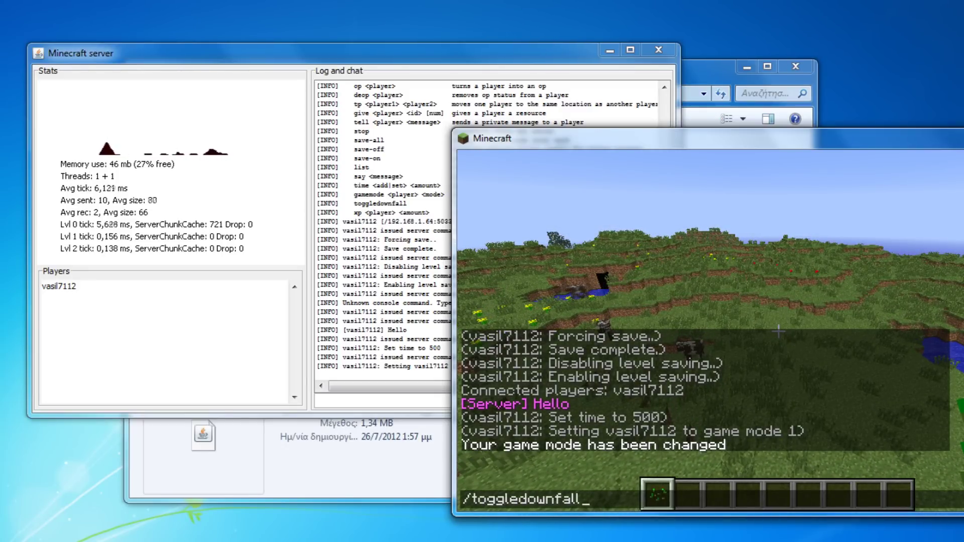
Step: Run /toggledownfall twice, bringing rain and then clearing it
key("alt+Tab")
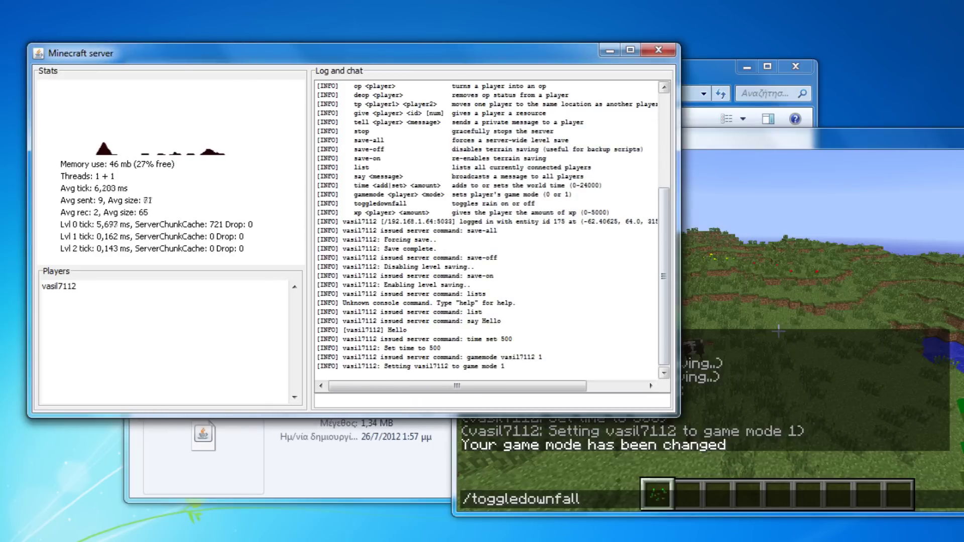
key("alt+Tab")
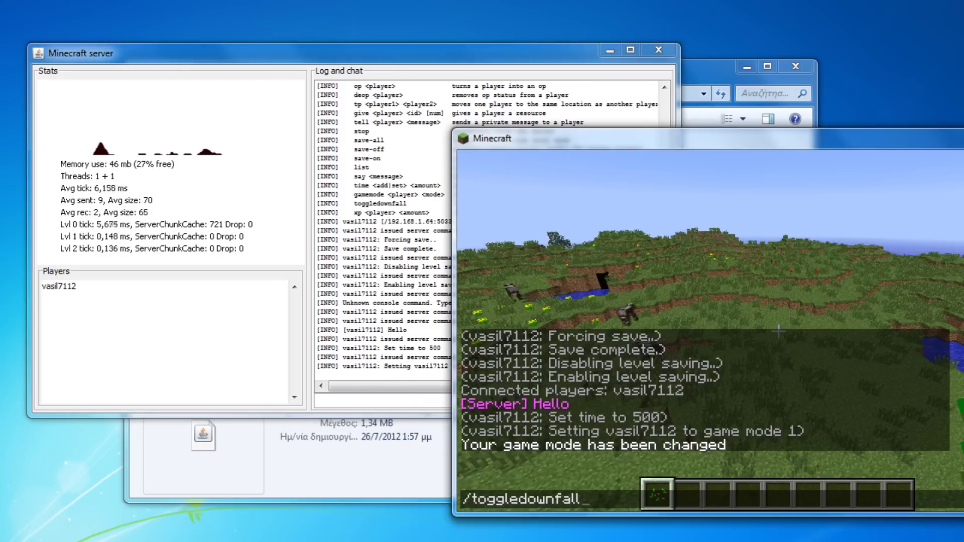
key("Return")
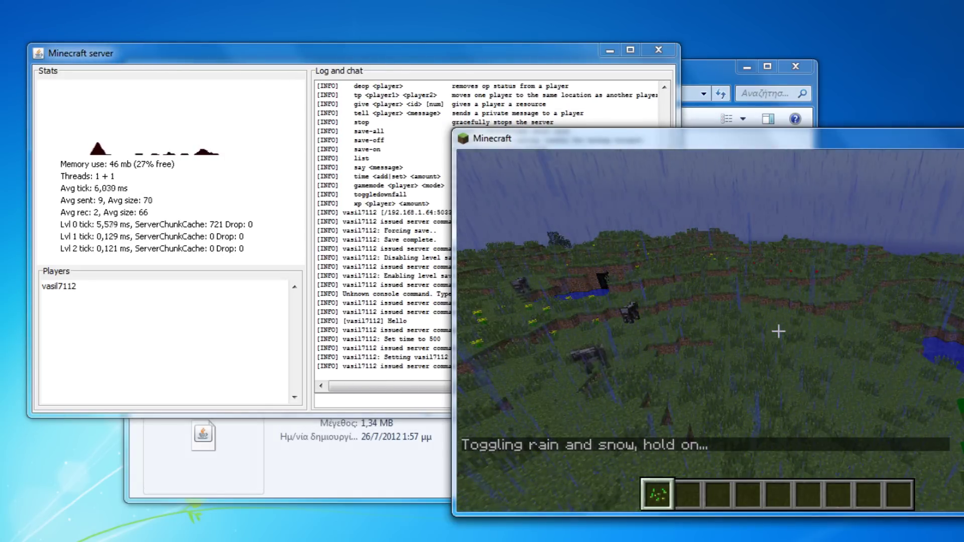
key("t")
key("Up")
key("Return")
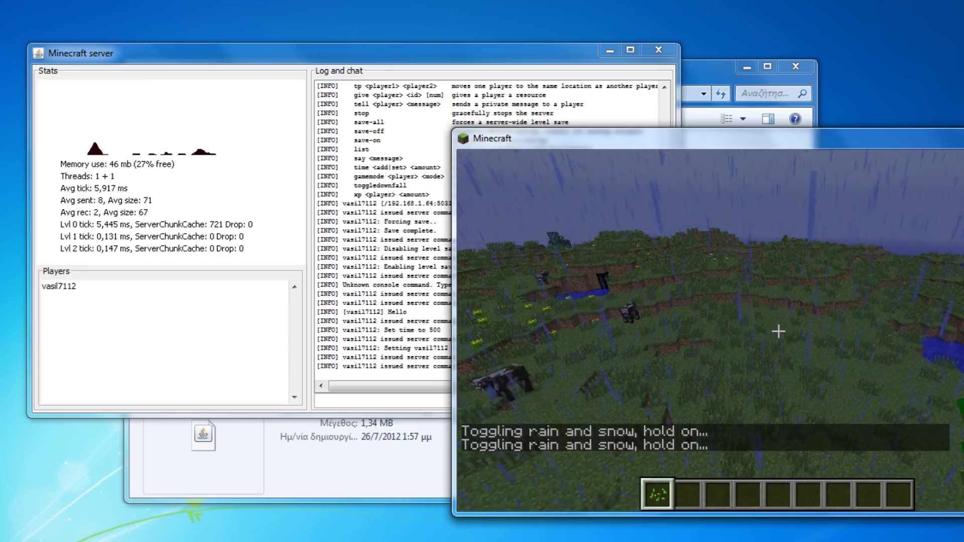
type("t/xp")
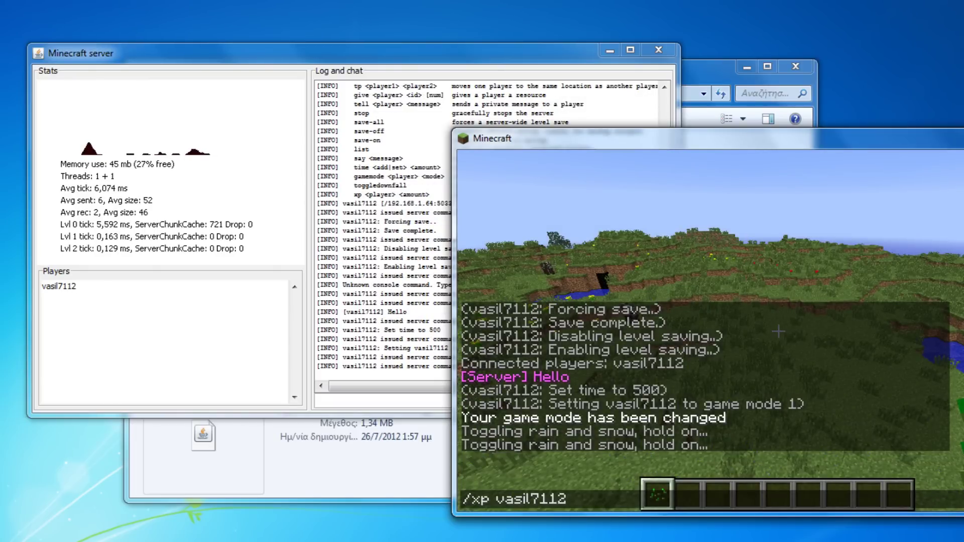
Step: Give vasil7112 5 experience orbs, then 5000 orbs twice
key("Return")
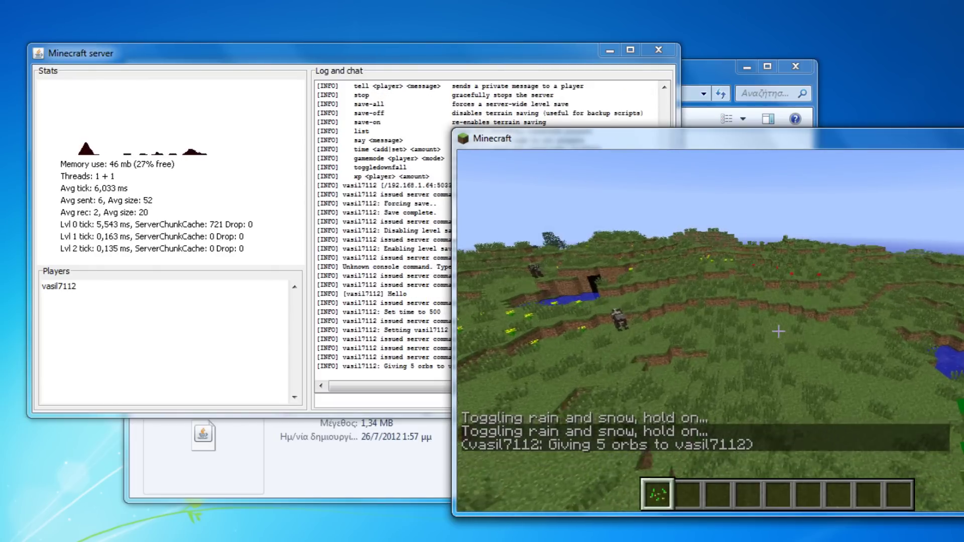
type("/xp vasil7112 5000")
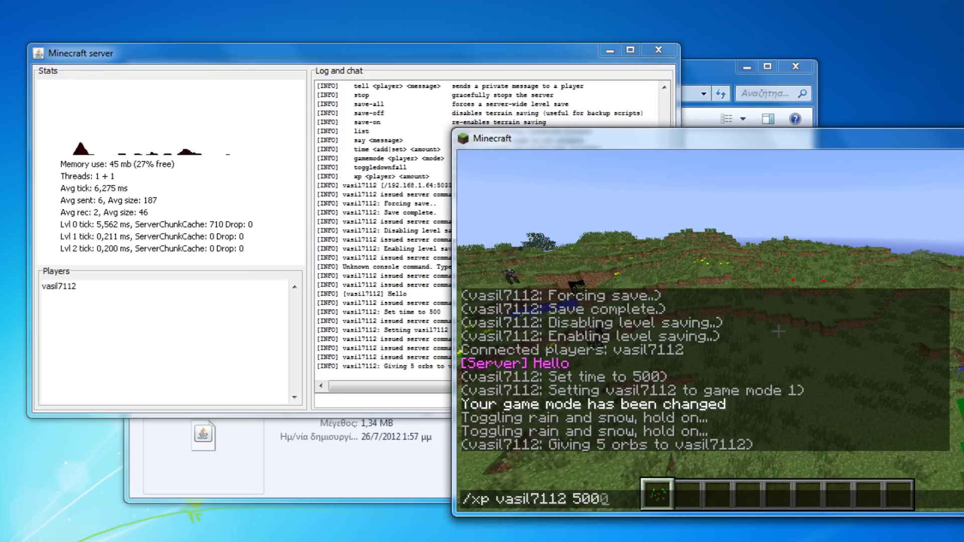
key("Return")
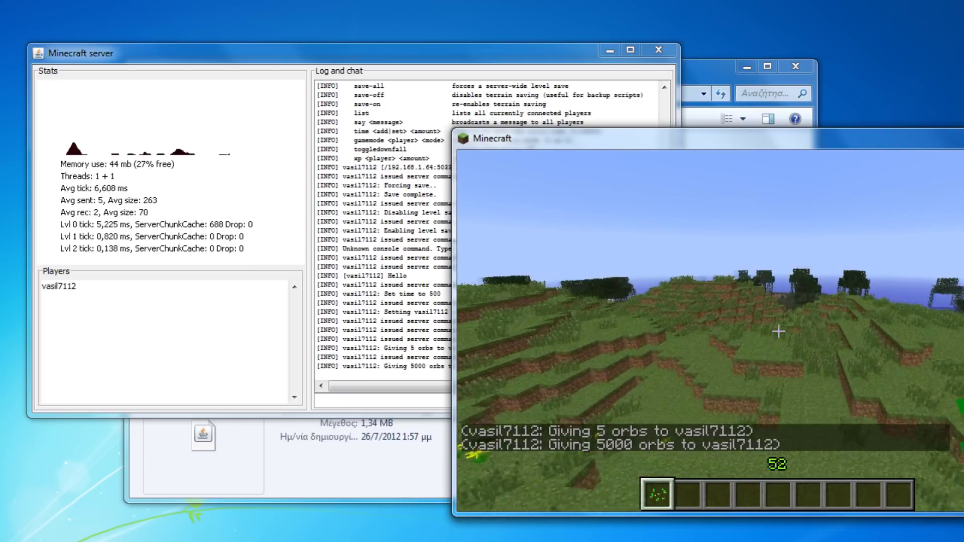
key("slash")
key("Up")
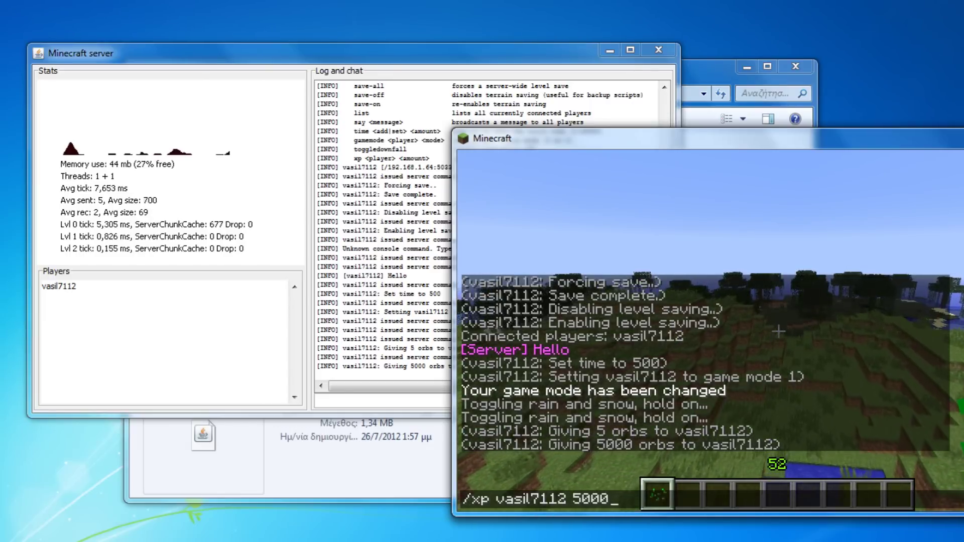
key("Return")
Step: Repeat the 5000-orb grant from command history until vasil7112 reaches level 129
key("t")
key("Up")
key("Return")
key("t")
key("Up")
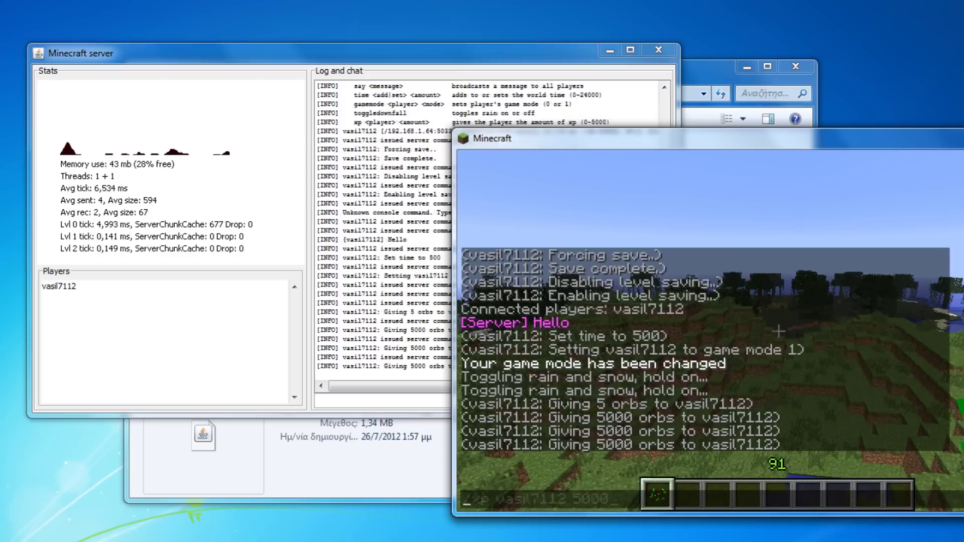
key("Return")
key("t")
key("Up")
key("Return")
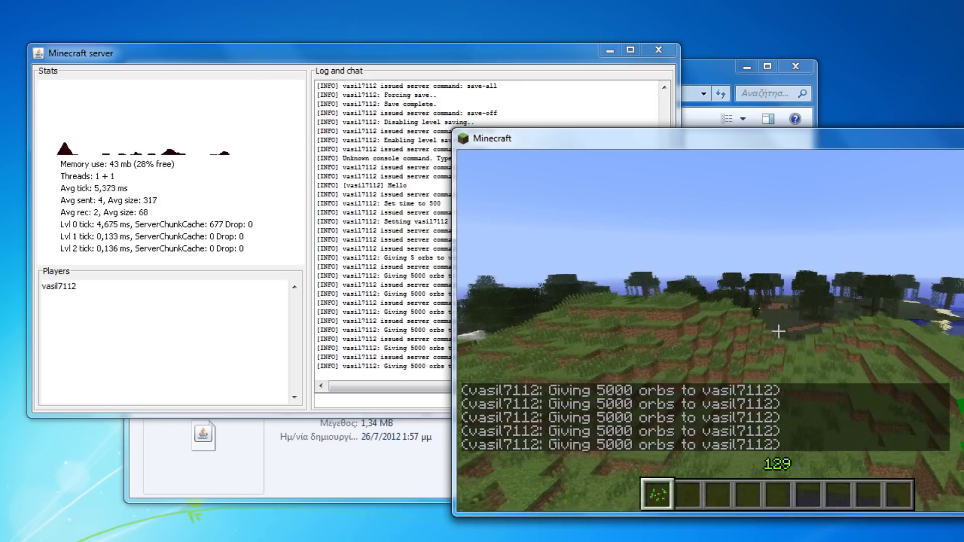
Step: Select hotbar slot 3, roam the sandy shoreline, water and trees, then pause the game
key("3")
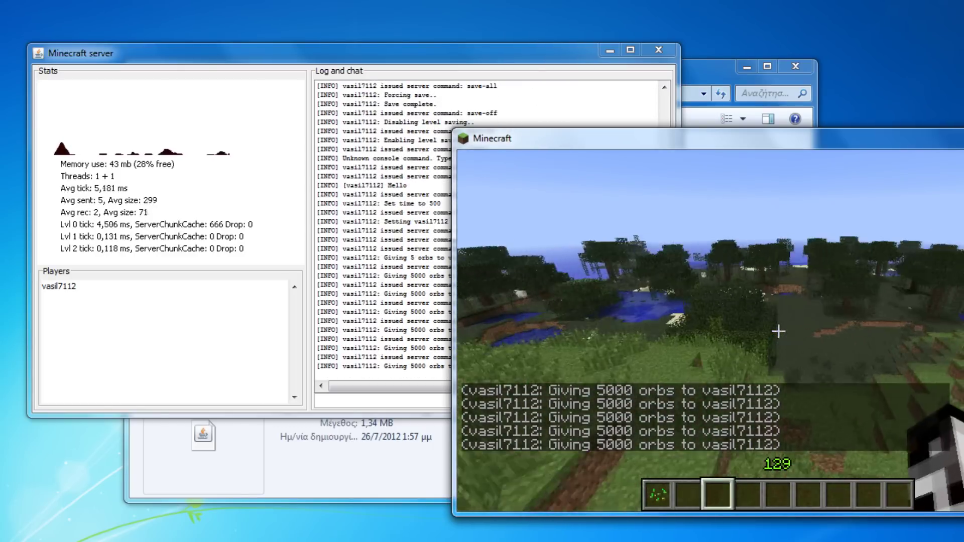
key("w")
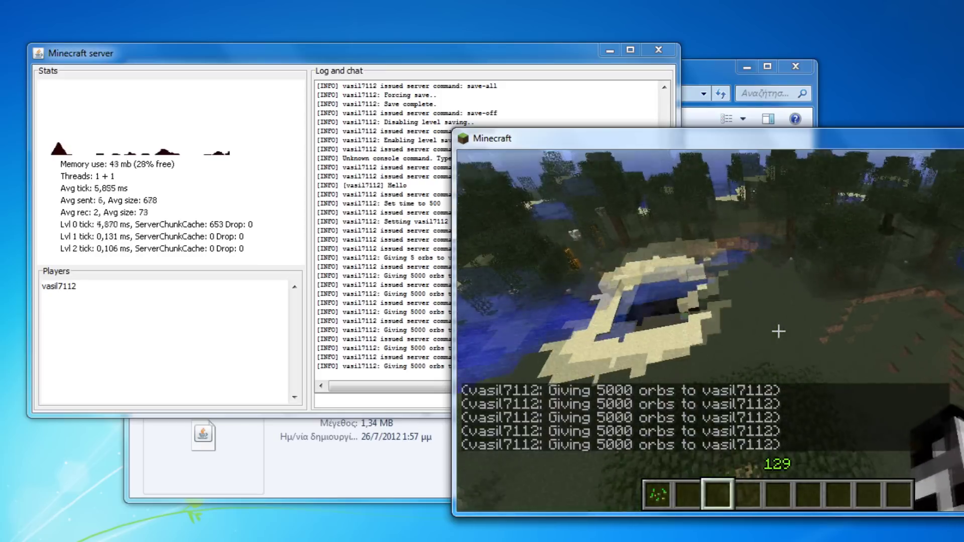
key("s")
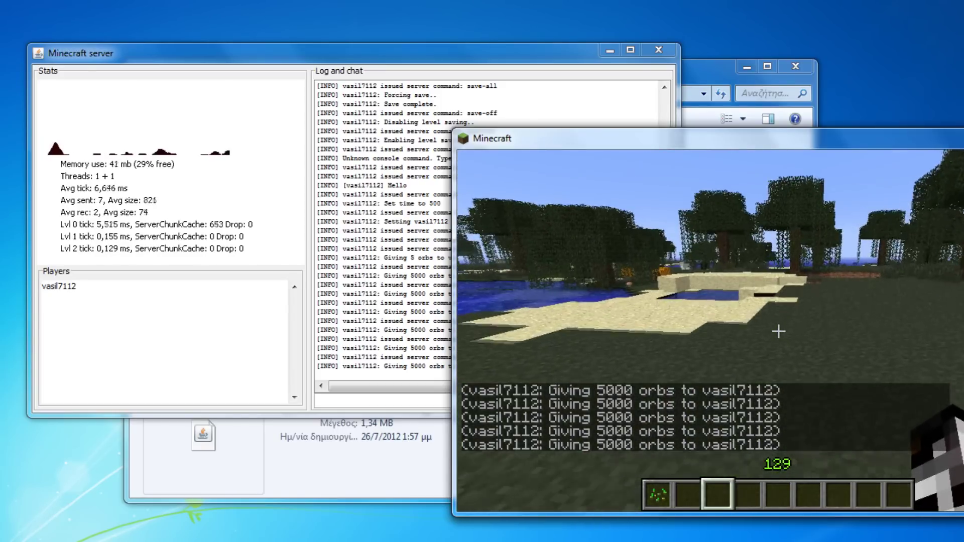
key("w")
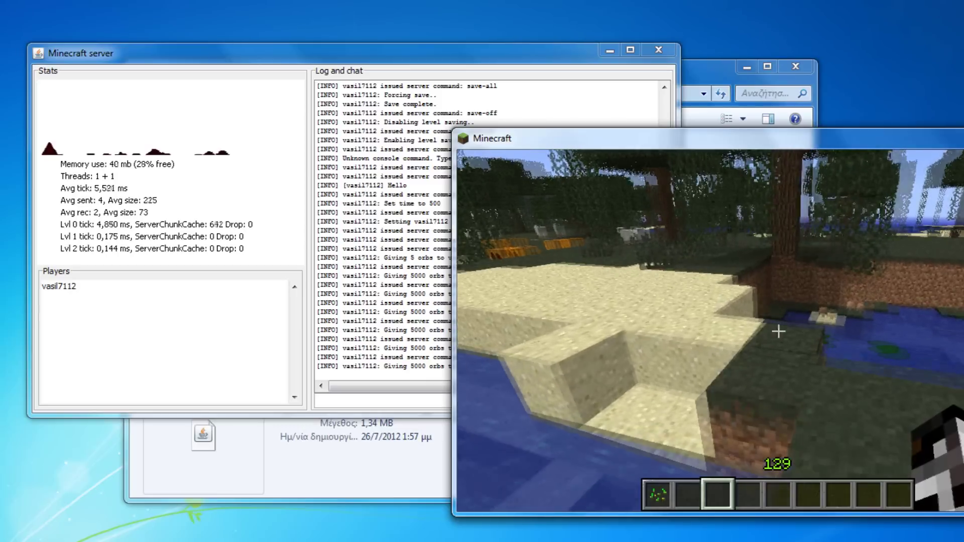
key("w")
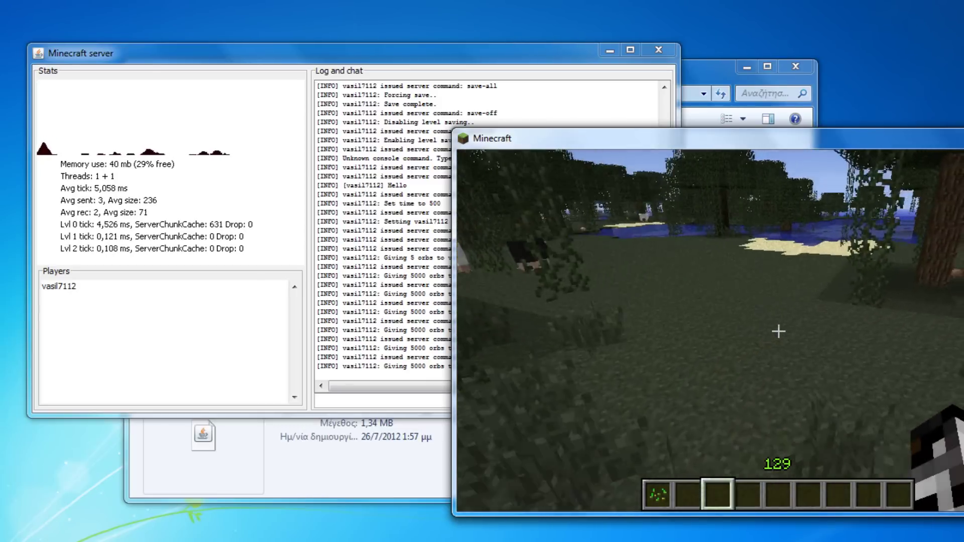
key("w")
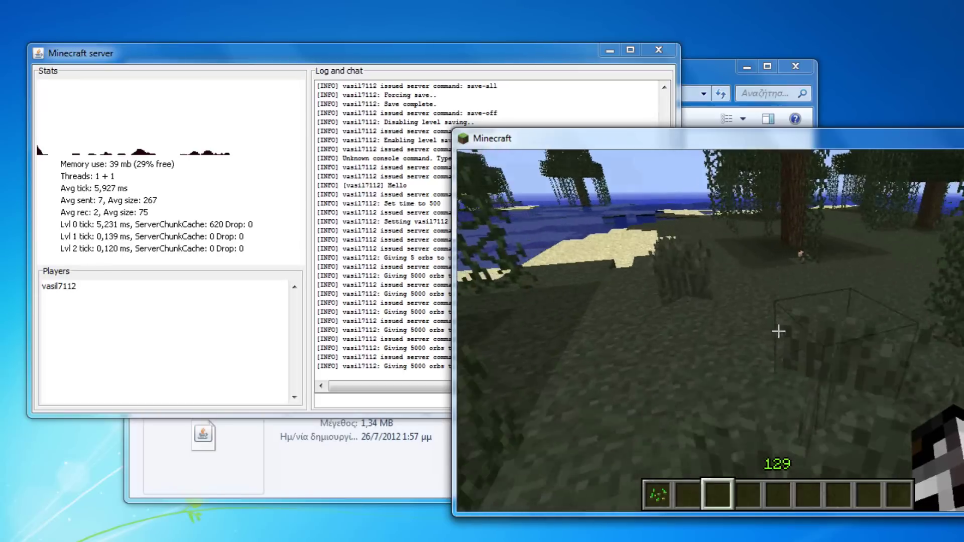
key("w")
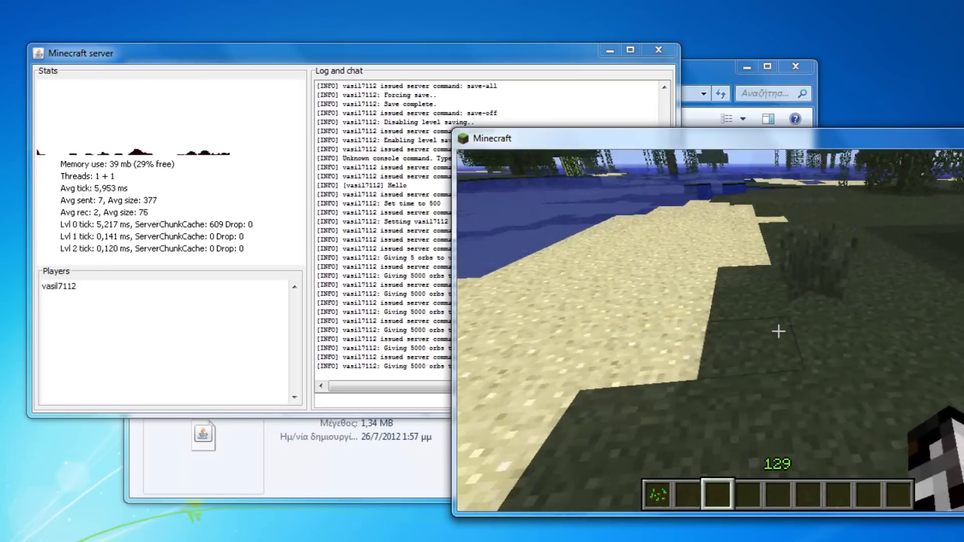
key("w")
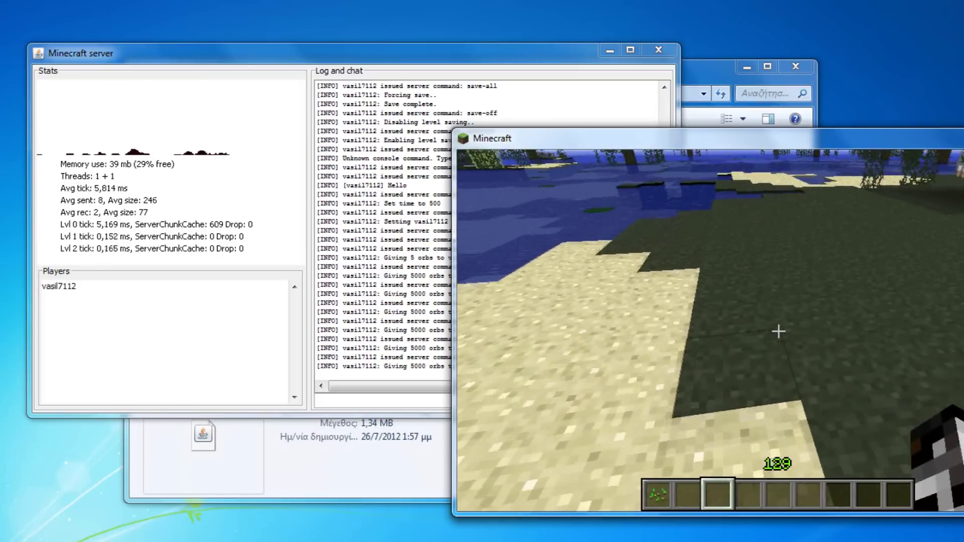
key("w")
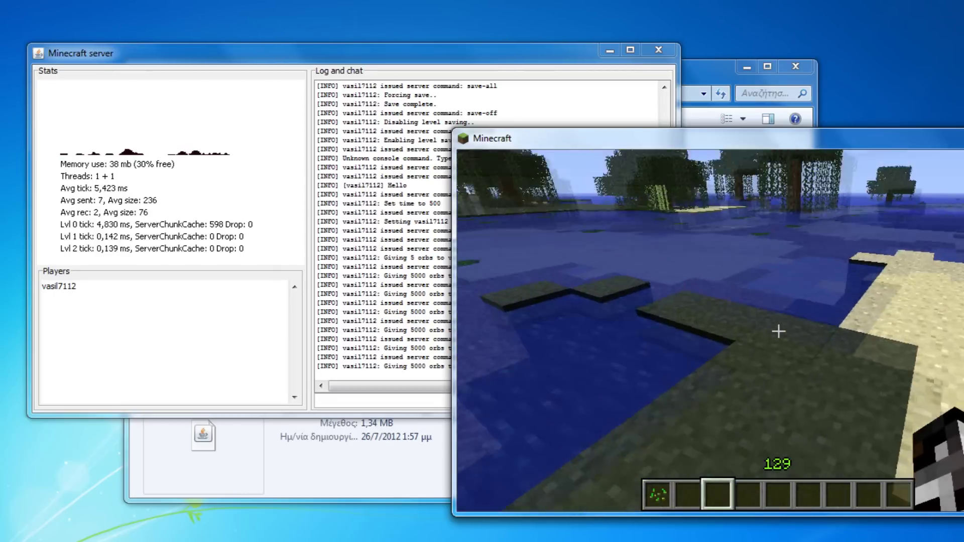
key("w")
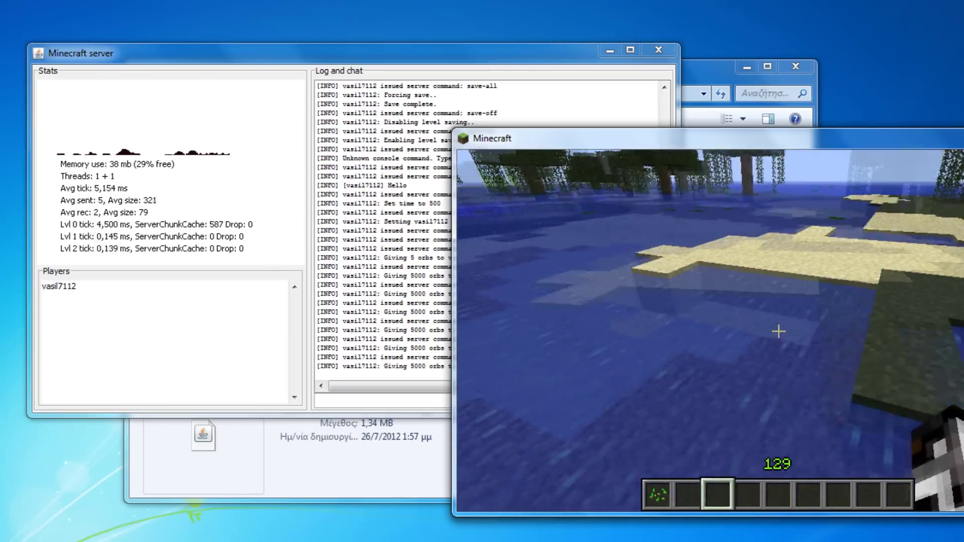
key("w")
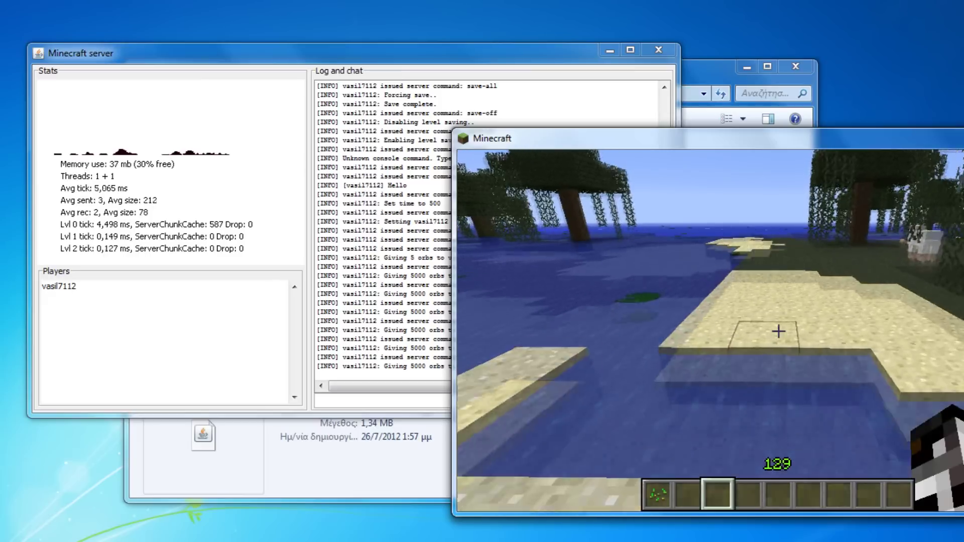
key("Escape")
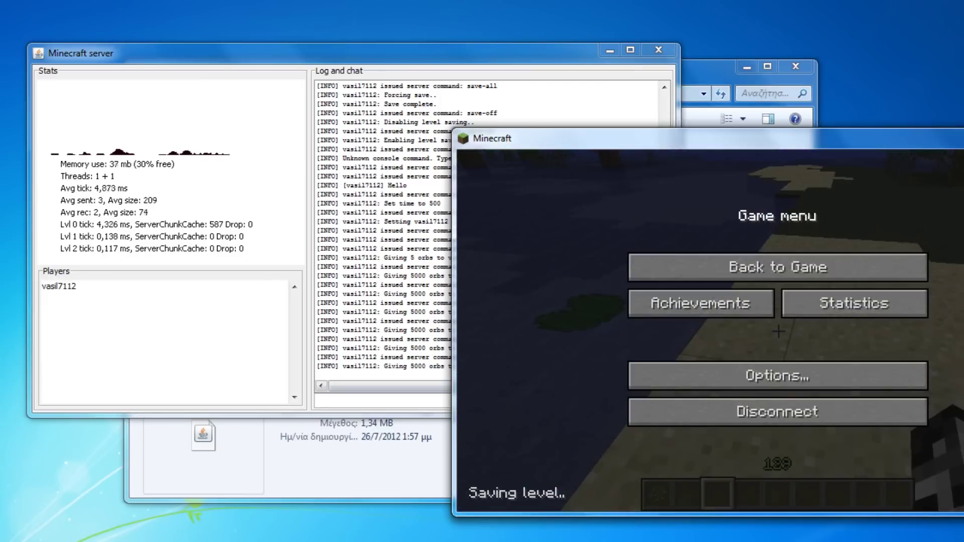